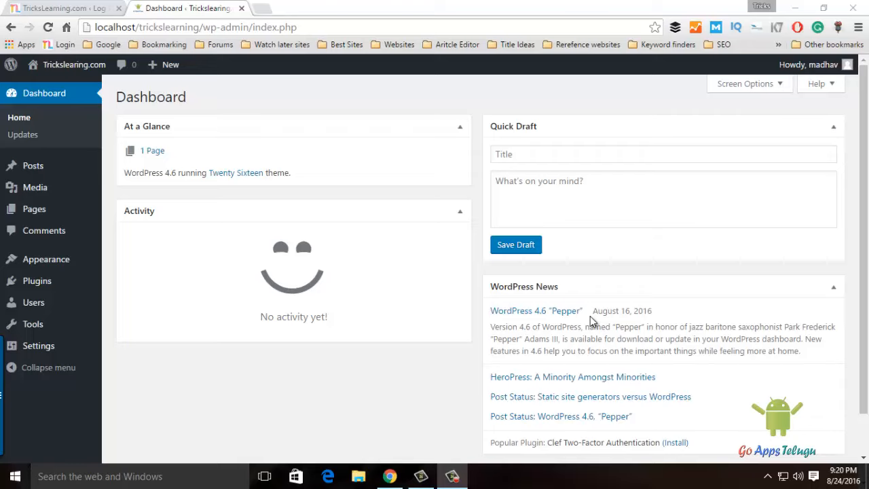
# - Open trickslearning.com in a new browser tab and view the Crash Courses submenu
pyautogui.moveTo(97, 169)
pyautogui.click(260, 9)
pyautogui.write('trickslearning.com')
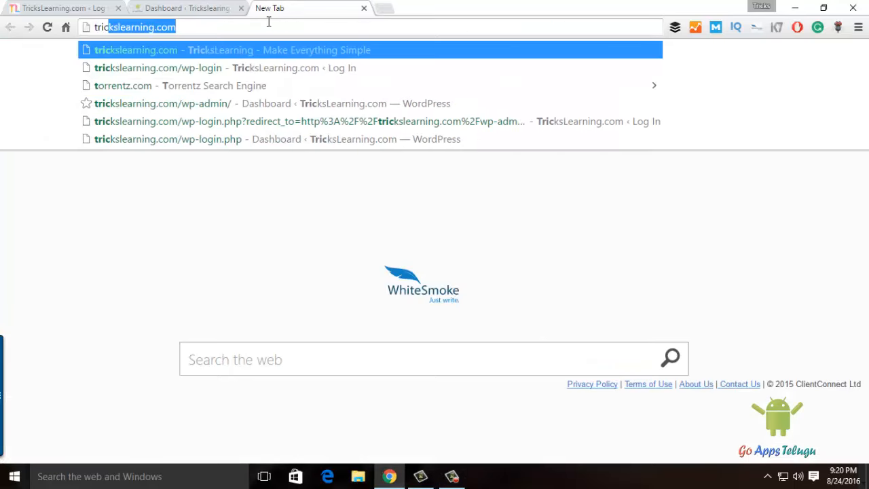
pyautogui.press('Return')
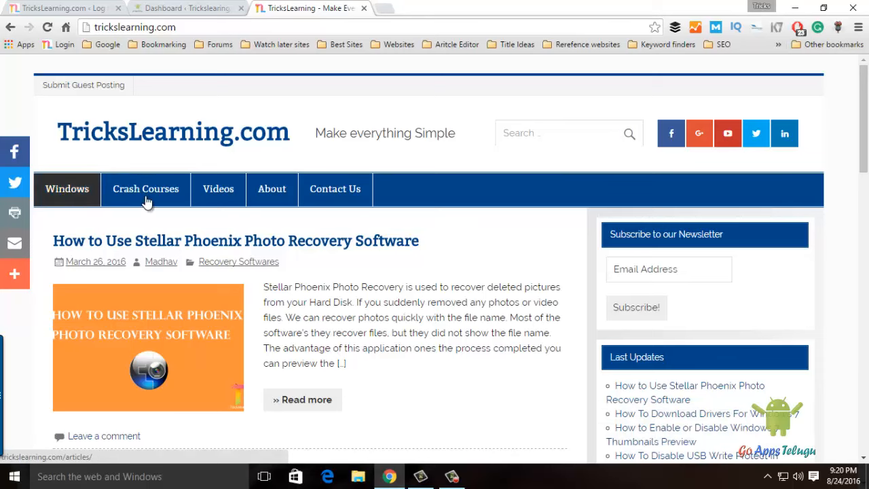
pyautogui.moveTo(147, 202)
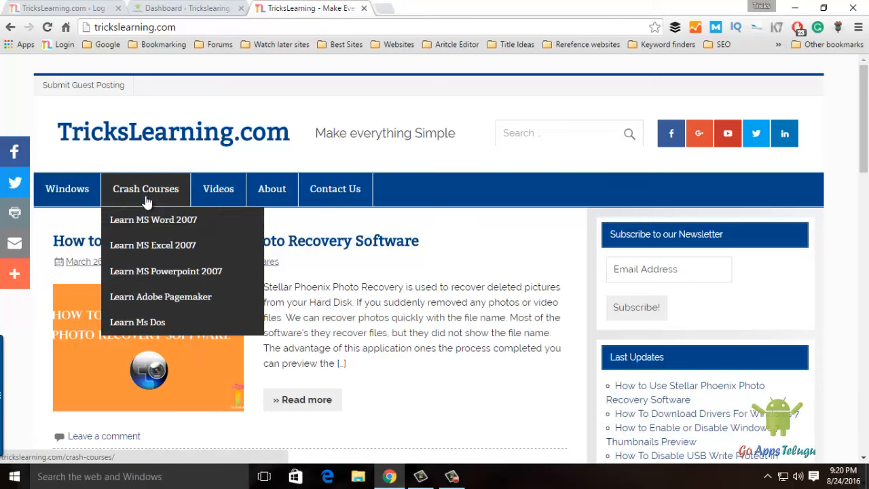
# - Open the site's About page and look through its content as an example of a page
pyautogui.click(288, 195)
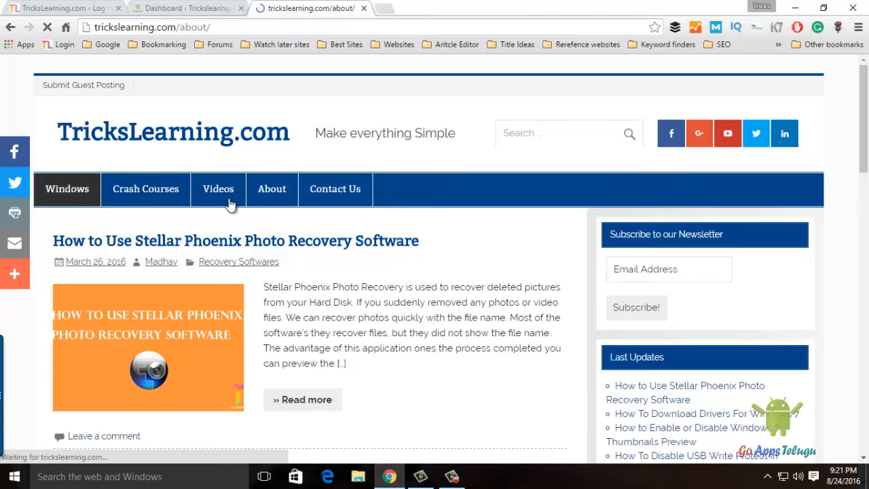
pyautogui.scroll(-15, 340, 384)
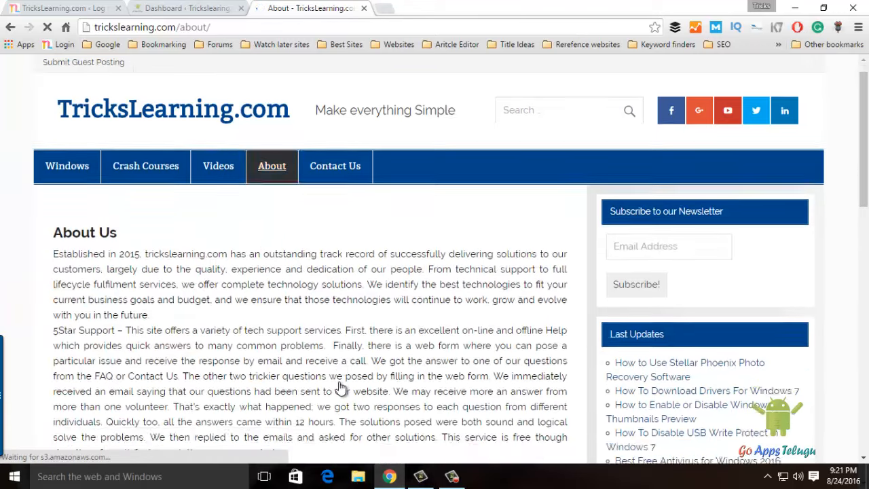
pyautogui.scroll(4, 340, 384)
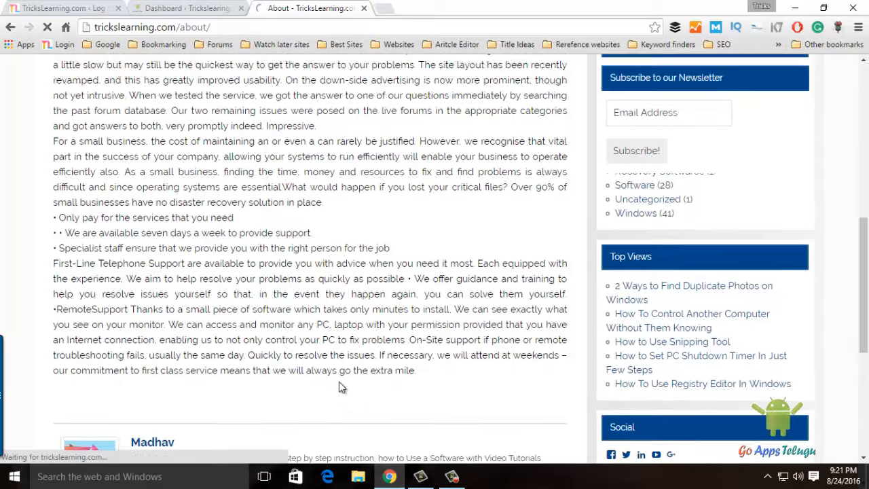
pyautogui.scroll(10, 339, 382)
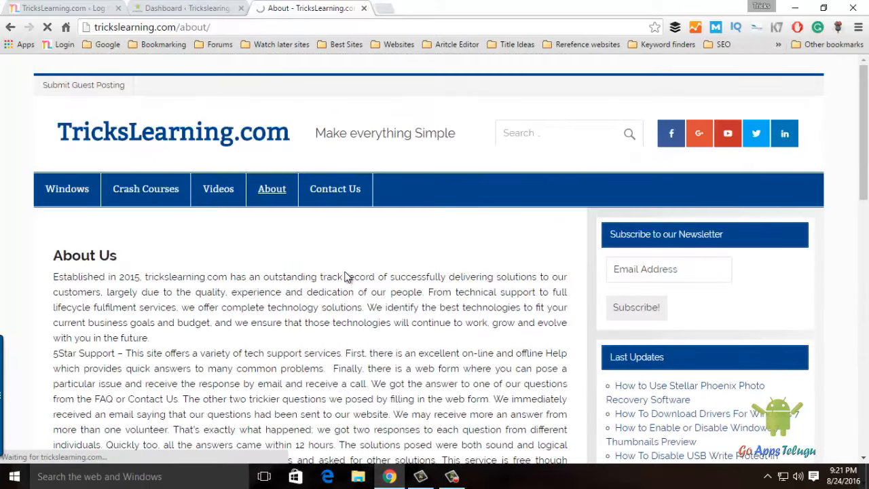
# - Open the site's Contact Us page and look through its content and form
pyautogui.click(353, 190)
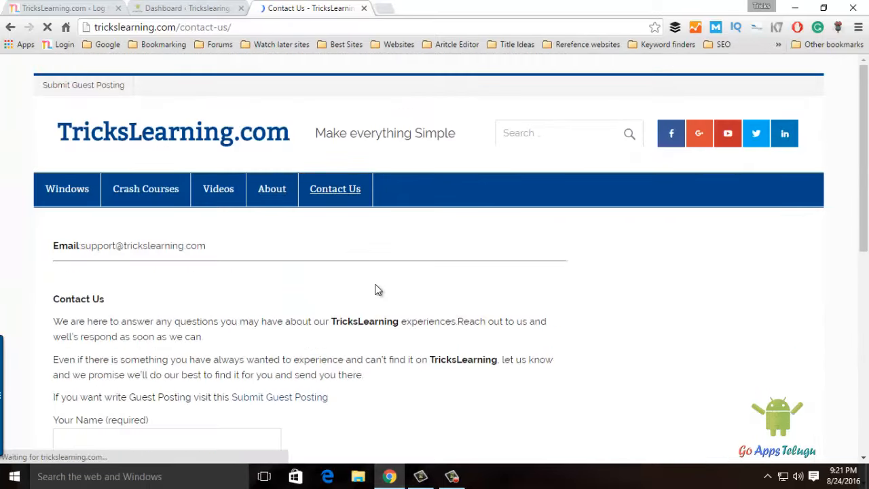
pyautogui.scroll(-4, 392, 412)
pyautogui.scroll(-6, 391, 412)
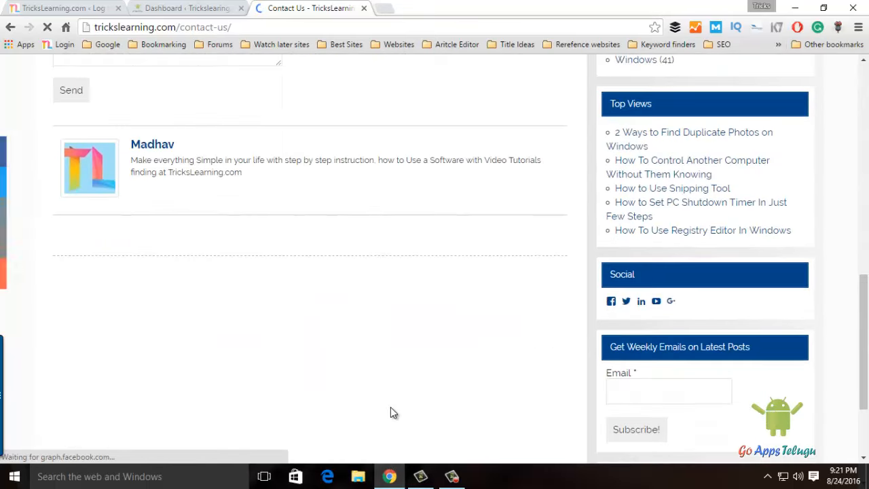
pyautogui.scroll(8, 391, 413)
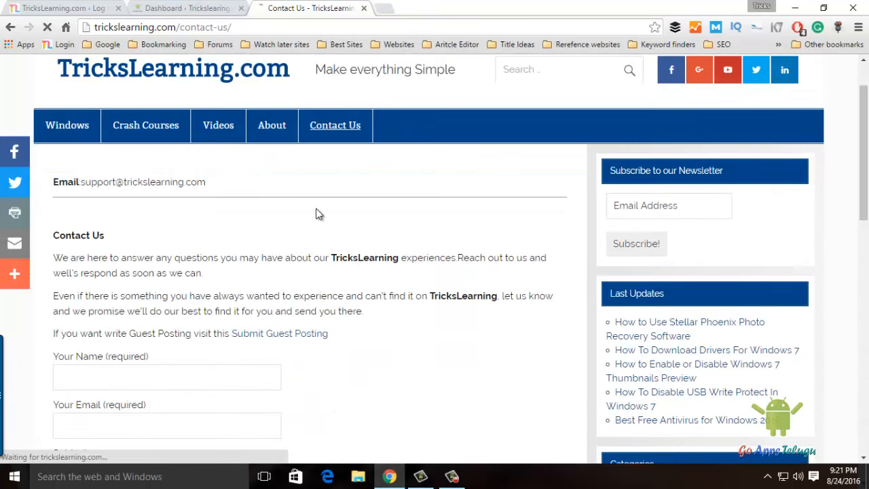
# - Return to the site's home page and look through the list of blog posts
pyautogui.click(104, 72)
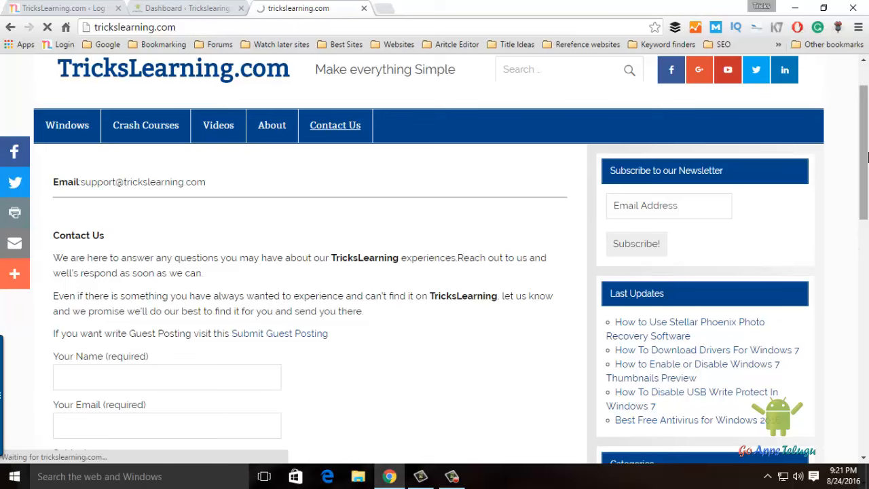
pyautogui.scroll(-2, 868, 149)
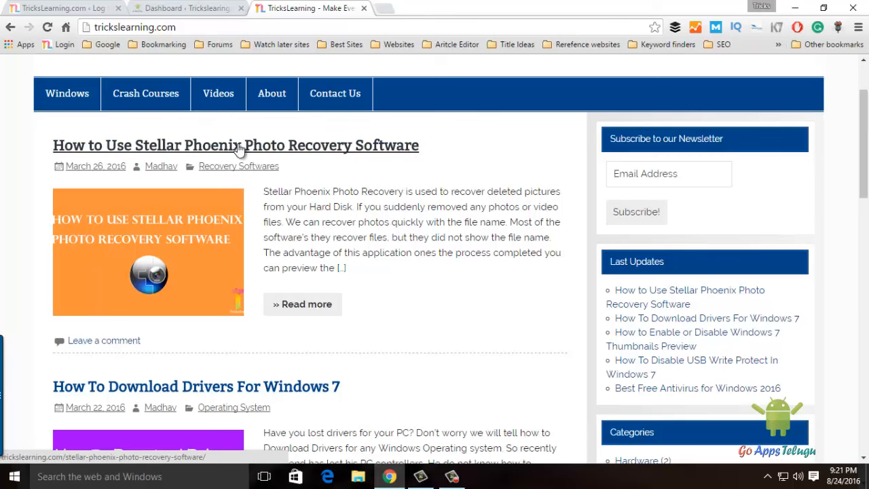
pyautogui.scroll(-3, 251, 317)
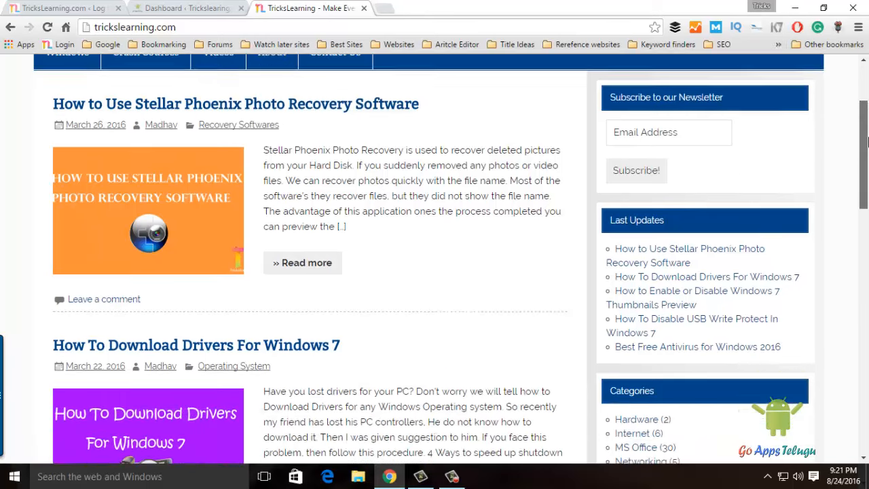
pyautogui.scroll(-5, 692, 153)
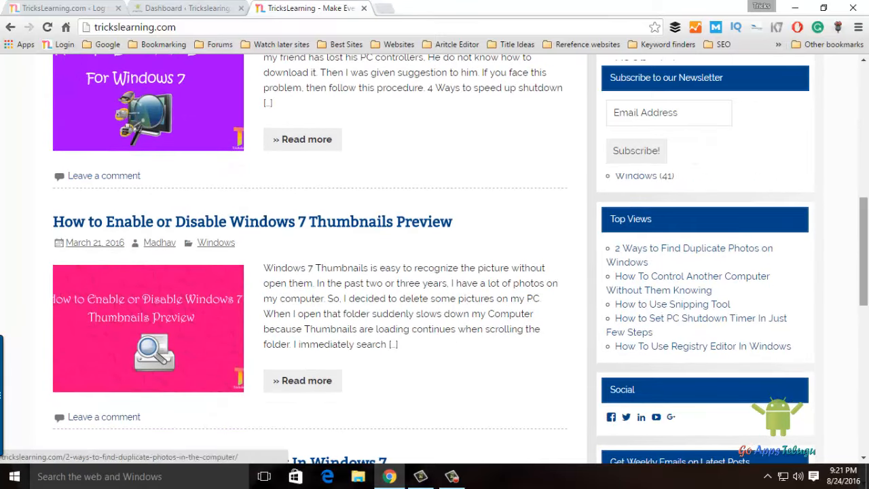
pyautogui.scroll(7, 518, 180)
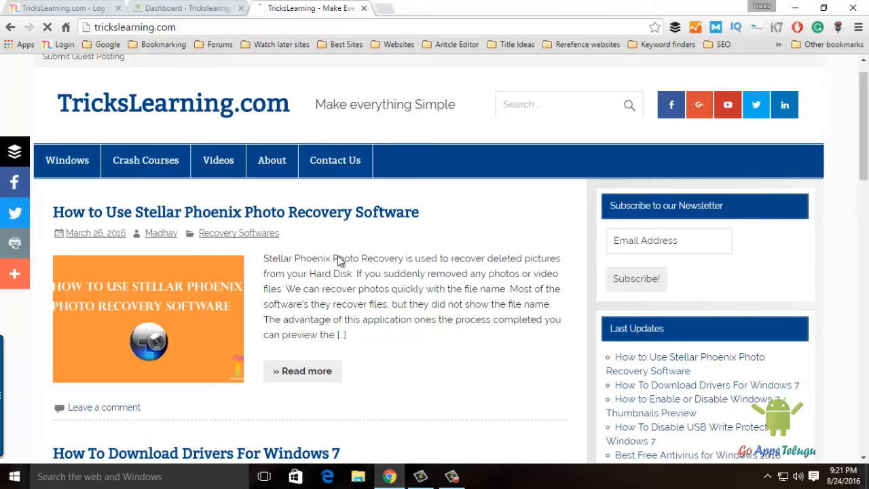
# - Open the post "How to Use Stellar Phoenix Photo Recovery Software", examine its URL slug, and close the site's tab
pyautogui.click(307, 217)
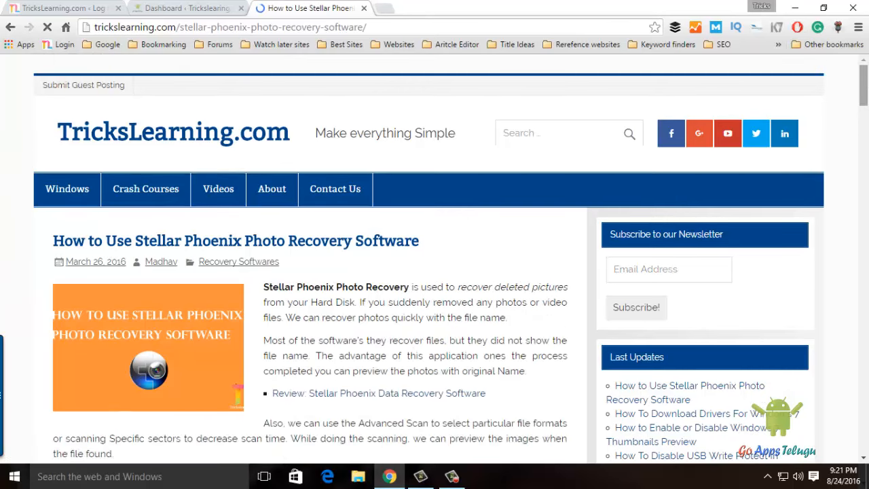
pyautogui.moveTo(864, 88); pyautogui.dragTo(867, 64)
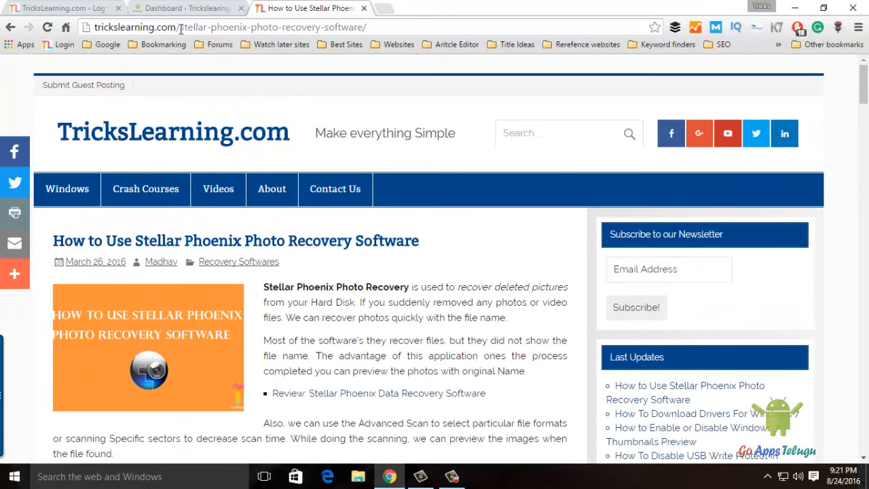
pyautogui.moveTo(177, 27); pyautogui.dragTo(382, 27)
pyautogui.click(382, 27)
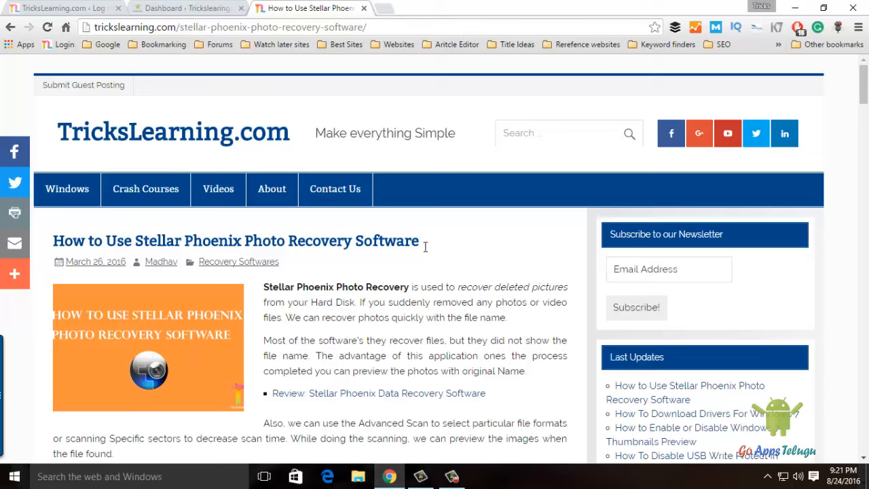
pyautogui.press('Return')
pyautogui.hotkey('ctrl', 'w')
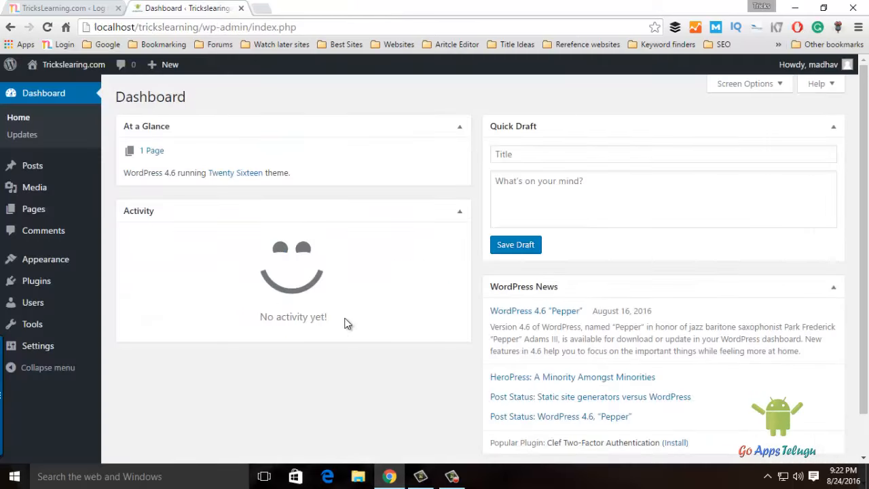
# - Create a new post in the local site with the title "How to use steller recovery software"
pyautogui.moveTo(35, 171)
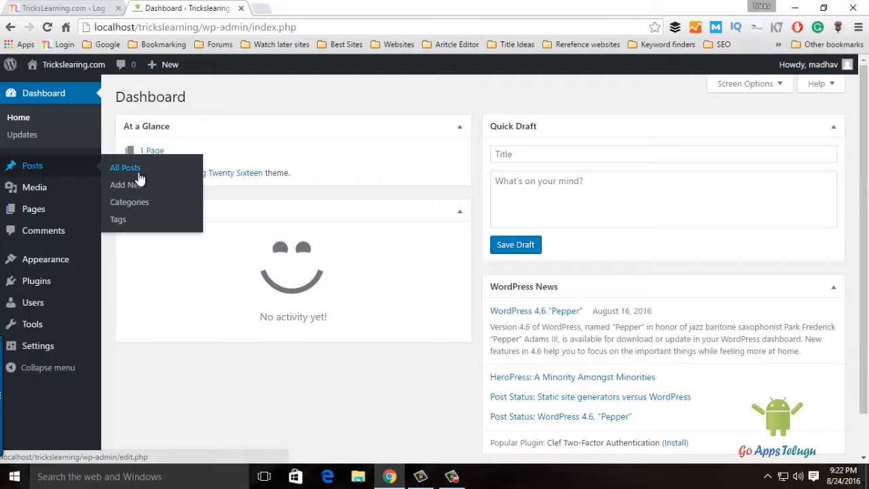
pyautogui.click(131, 186)
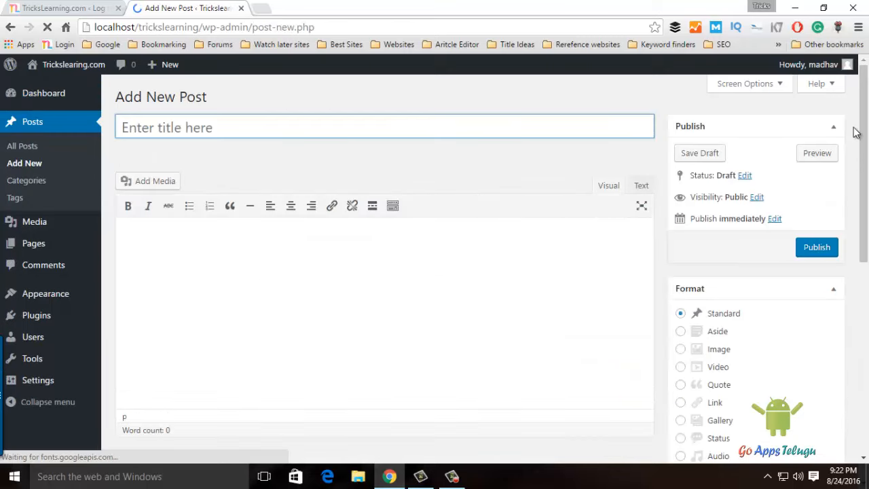
pyautogui.click(226, 127)
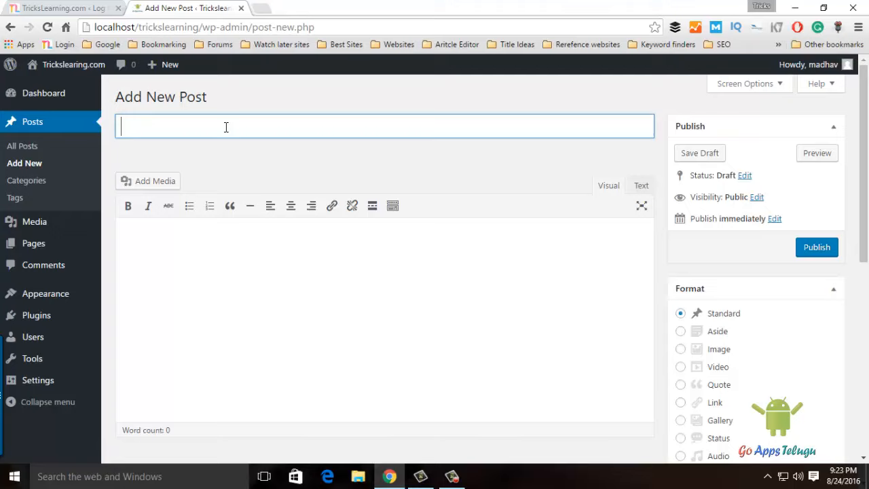
pyautogui.write('How to s')
pyautogui.press('BackSpace')
pyautogui.write('use stellar')
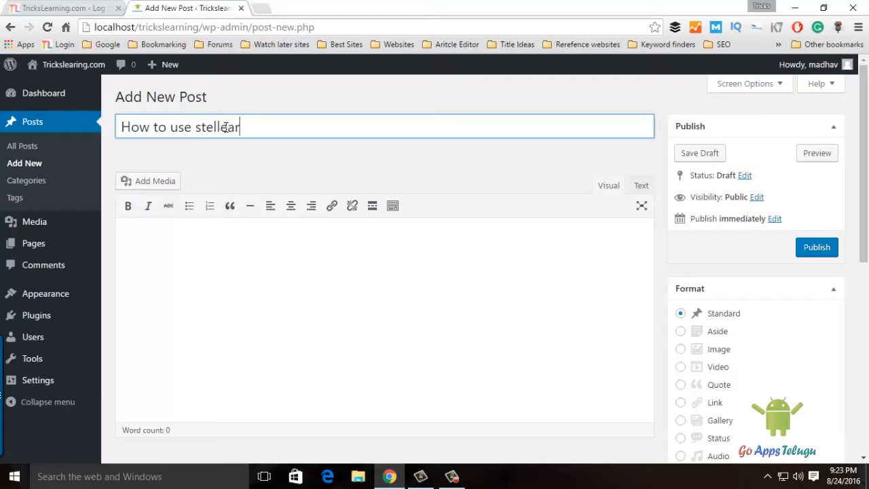
pyautogui.press('BackSpace')
pyautogui.press('BackSpace')
pyautogui.press('BackSpace')
pyautogui.write('ellar recovery software')
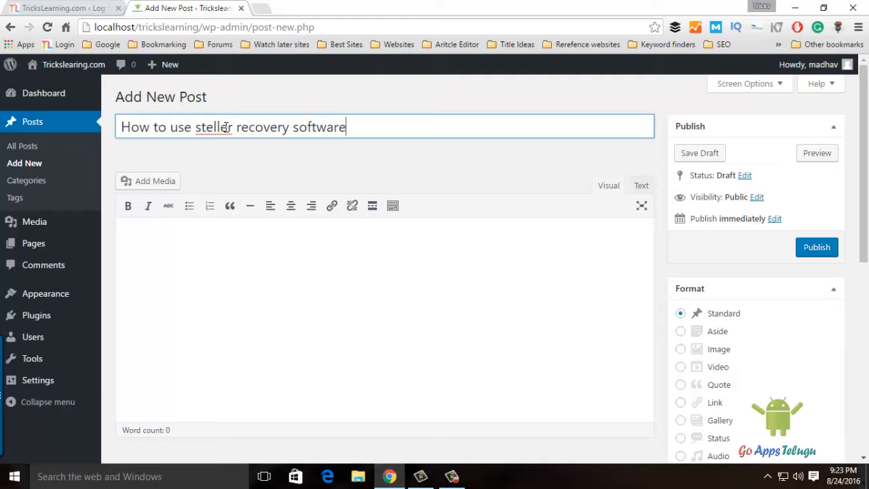
pyautogui.press('Tab')
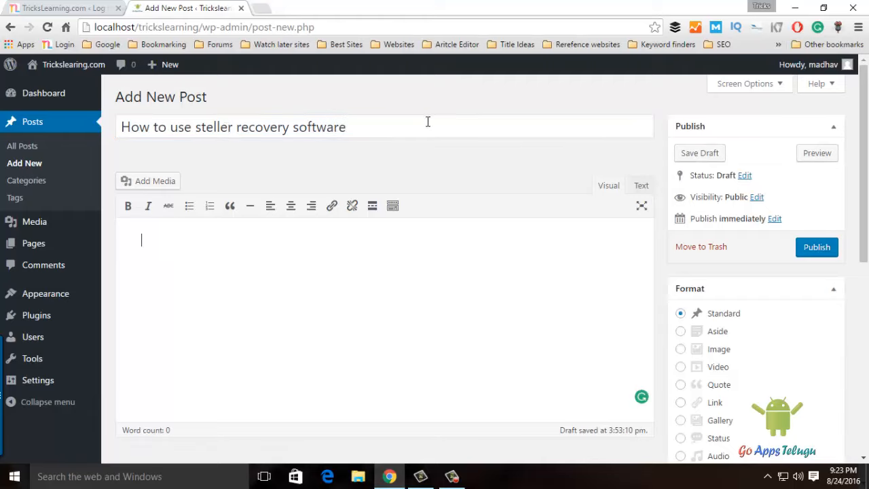
# - Shorten the post's permalink slug to "steller-recovery-software" by removing the leading "how-to-use" words
pyautogui.click(428, 122)
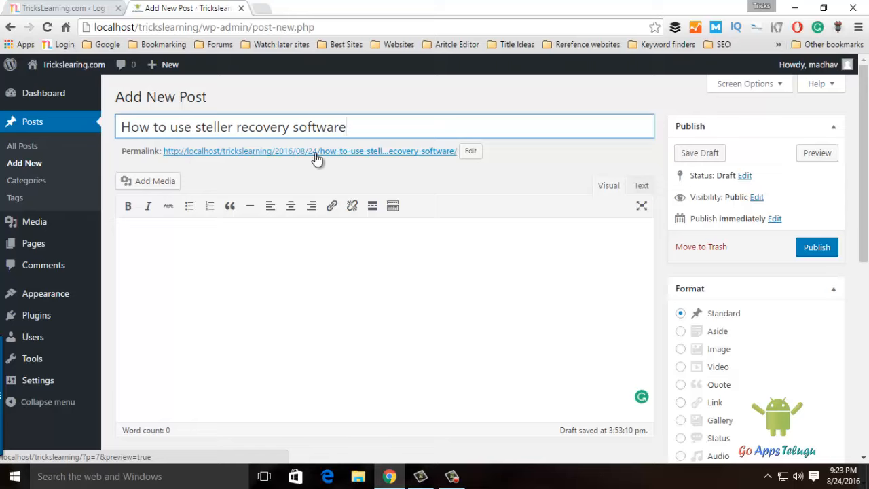
pyautogui.moveTo(121, 127); pyautogui.dragTo(419, 127)
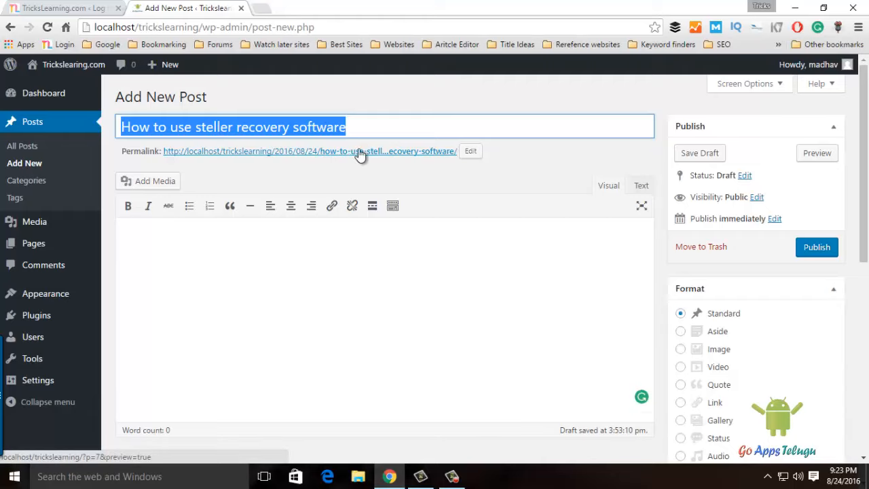
pyautogui.click(469, 152)
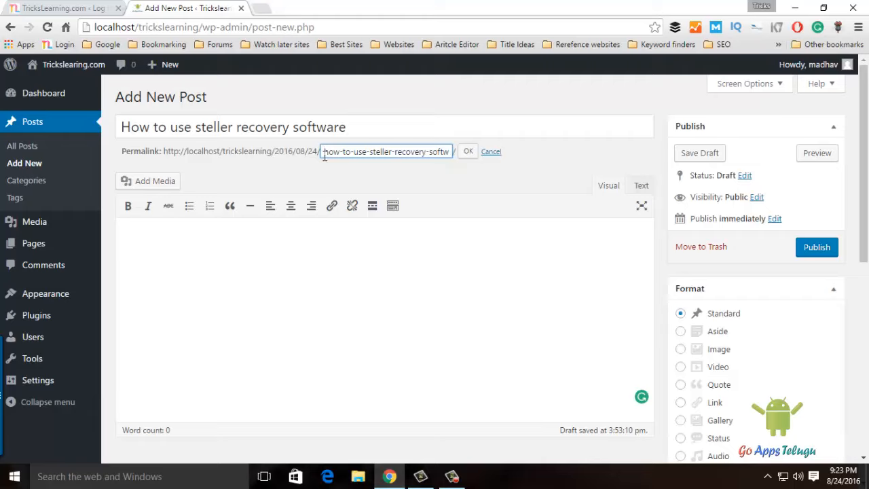
pyautogui.press('Delete')
pyautogui.press('Delete')
pyautogui.press('Delete')
pyautogui.press('Delete')
pyautogui.press('Delete')
pyautogui.press('Delete')
pyautogui.press('Delete')
pyautogui.press('Delete')
pyautogui.press('Delete')
pyautogui.press('Delete')
pyautogui.press('Delete')
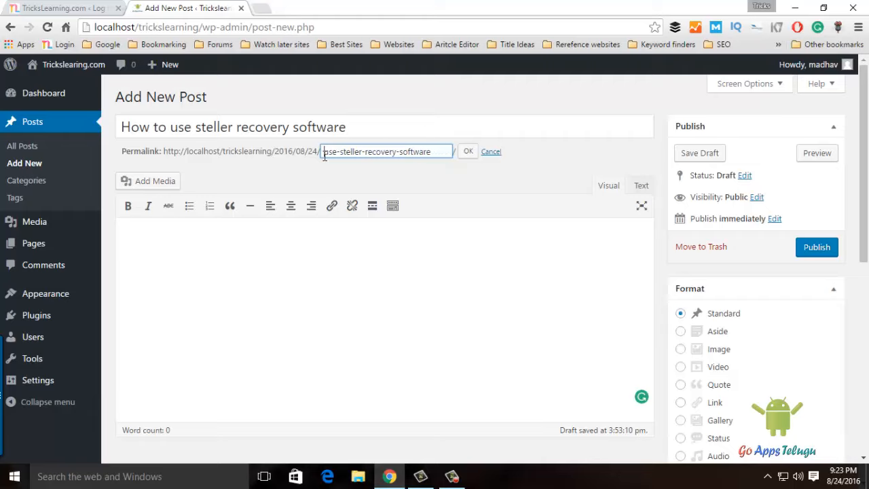
pyautogui.click(466, 155)
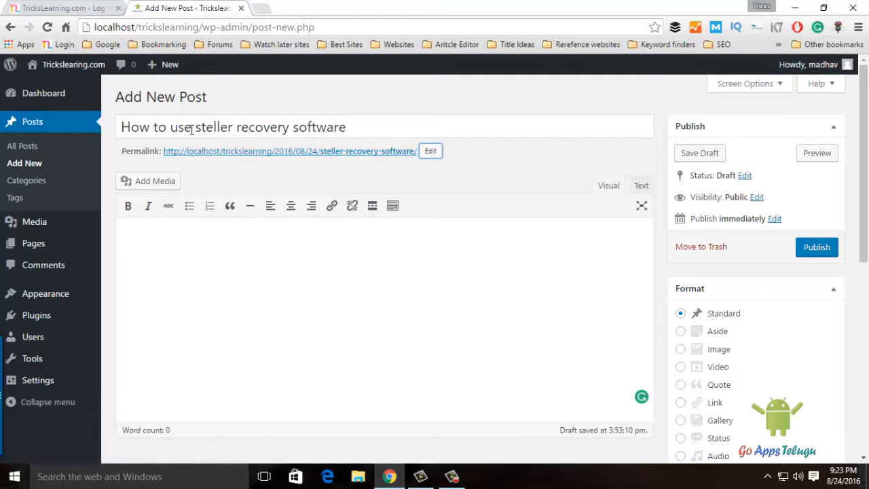
# - Enter a filler line of repeated letter d in the post body, followed by a run of blank lines
pyautogui.click(172, 243)
pyautogui.click(204, 260)
pyautogui.scroll(-2, 188, 292)
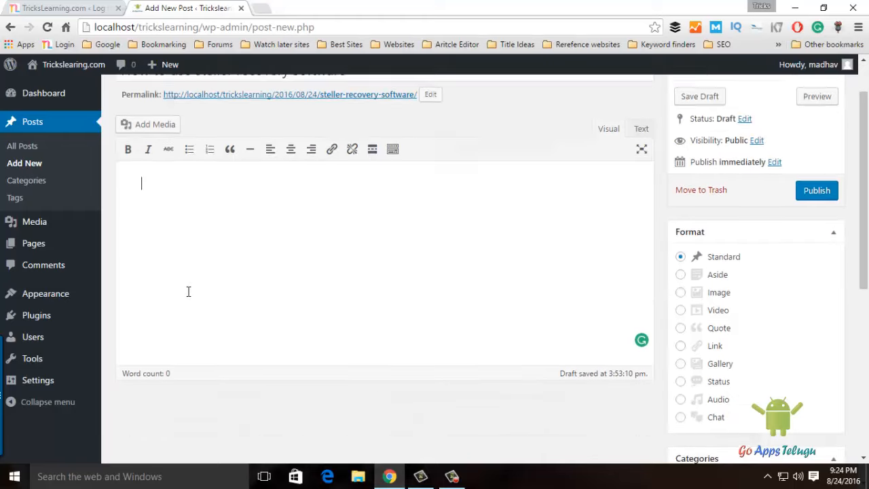
pyautogui.scroll(2, 186, 297)
pyautogui.write('ddddddddddddddddd')
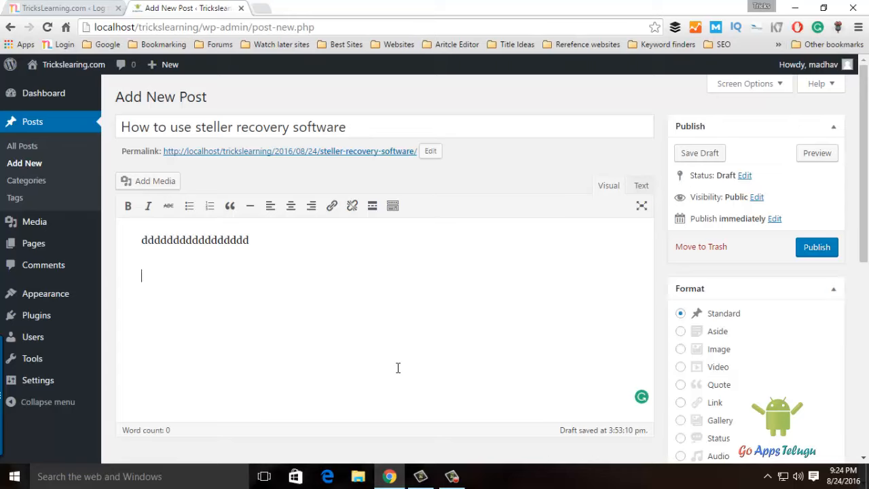
pyautogui.press('Return')
pyautogui.write('d')
pyautogui.press('Return')
pyautogui.press('Return')
pyautogui.press('Return')
pyautogui.press('Return')
pyautogui.press('Return')
pyautogui.press('Return')
pyautogui.press('Return')
pyautogui.press('Return')
pyautogui.press('Return')
pyautogui.scroll(-3, 398, 367)
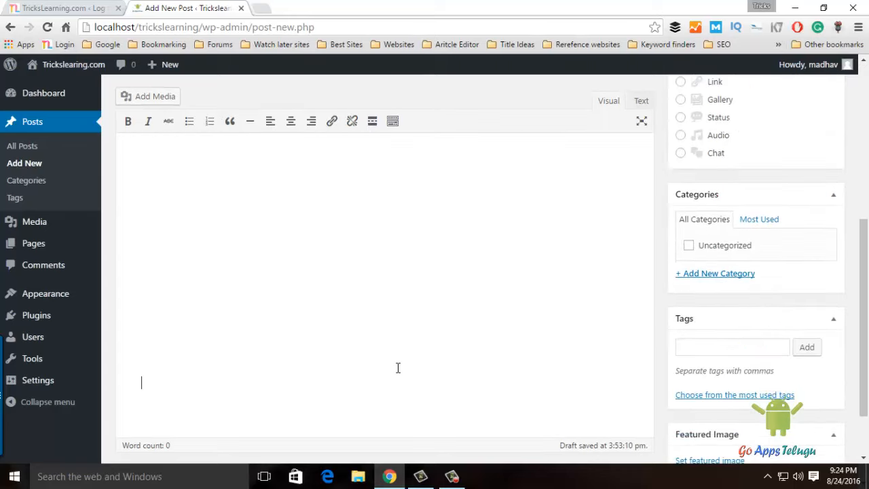
# - Undo the blank lines in the post body and format the filler line of d letters as bold and italic
pyautogui.hotkey('ctrl', 'z')
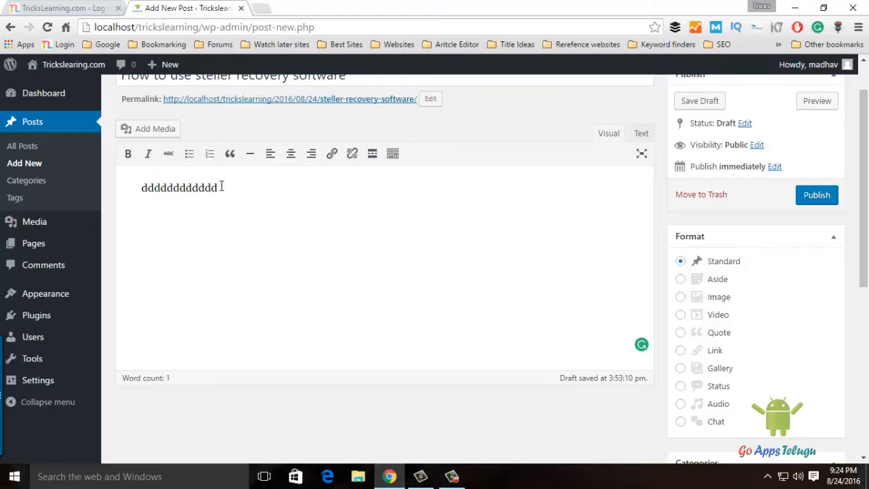
pyautogui.moveTo(222, 188); pyautogui.dragTo(140, 188)
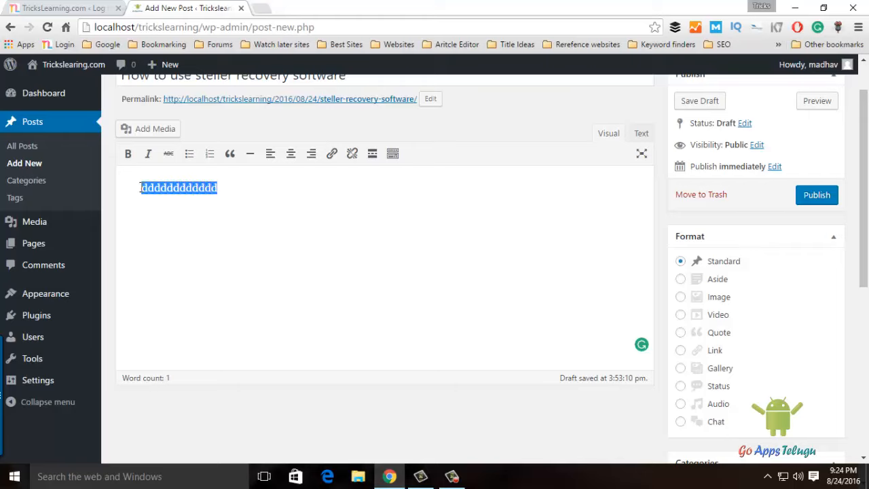
pyautogui.click(129, 155)
pyautogui.click(149, 155)
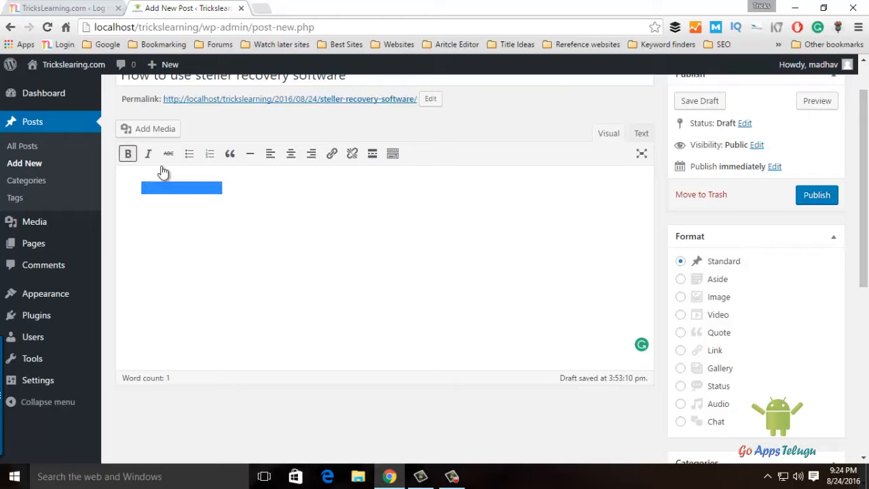
pyautogui.click(249, 226)
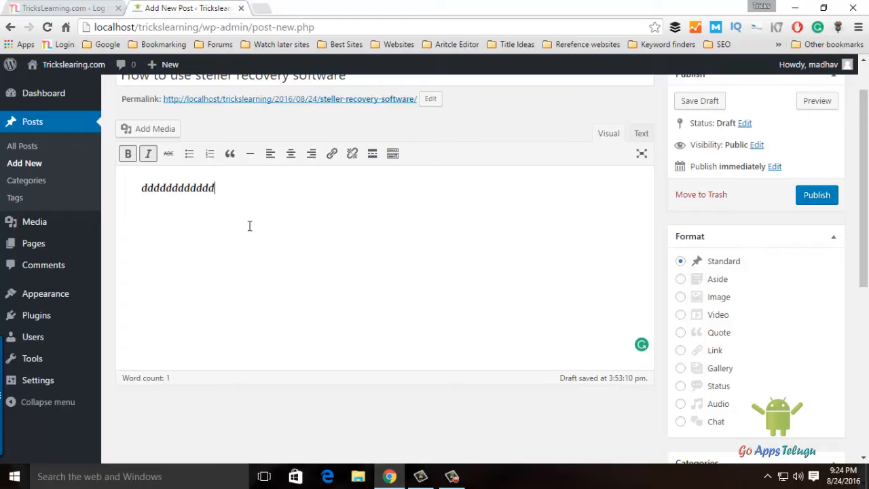
pyautogui.click(188, 156)
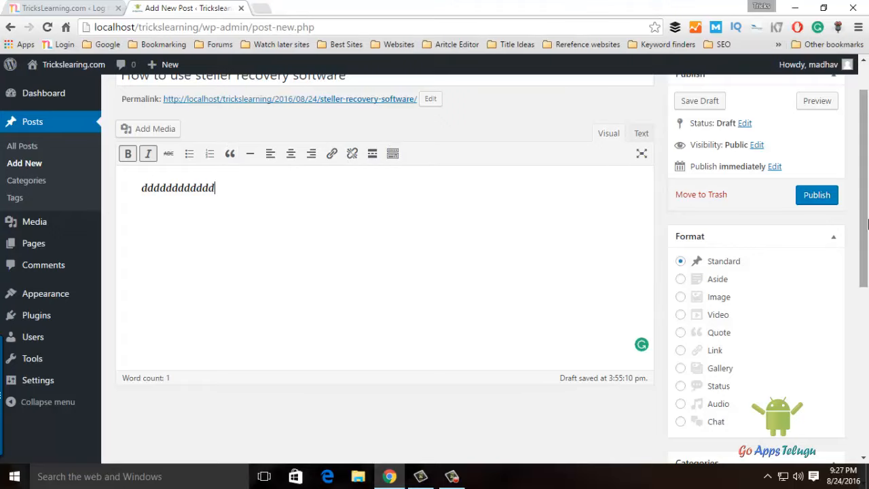
# - Preview the draft post, examine how its title and body text are rendered, and close the preview
pyautogui.scroll(1, 867, 178)
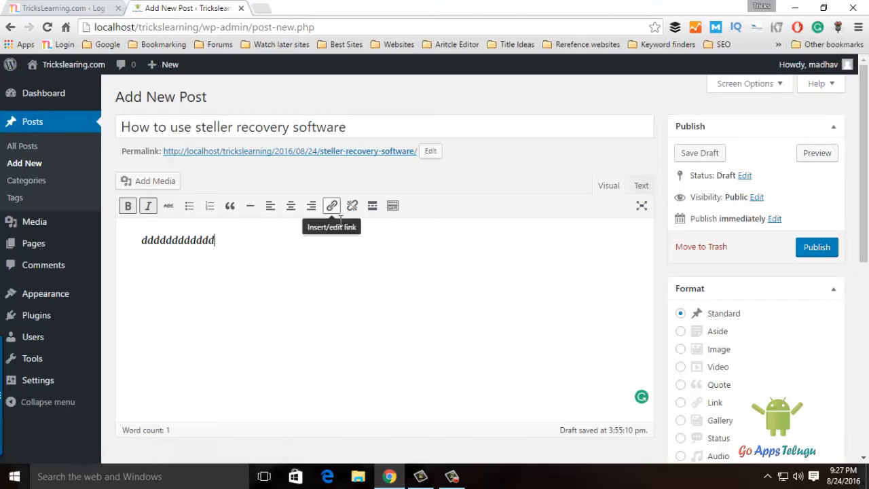
pyautogui.click(817, 153)
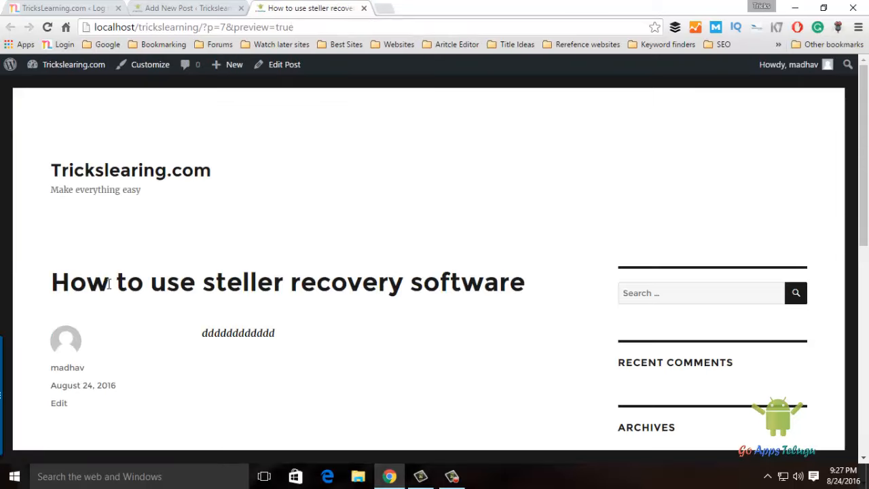
pyautogui.scroll(-1, 498, 287)
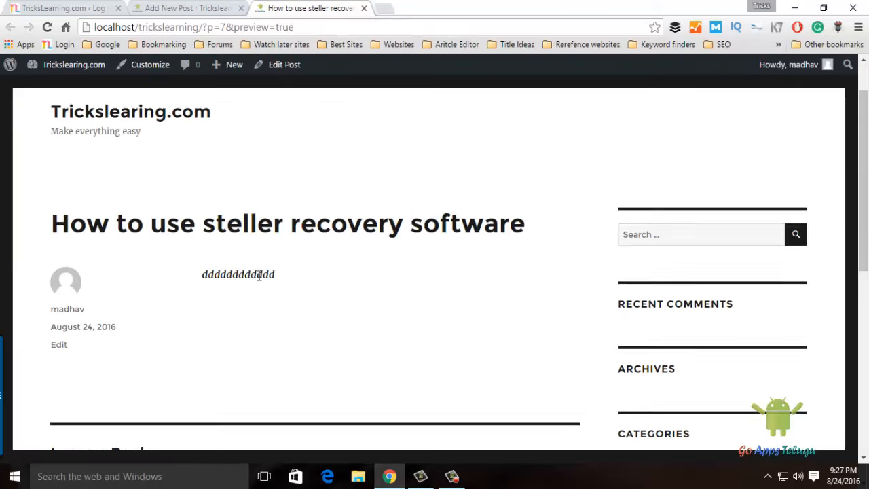
pyautogui.moveTo(208, 269); pyautogui.dragTo(305, 269)
pyautogui.click(265, 267)
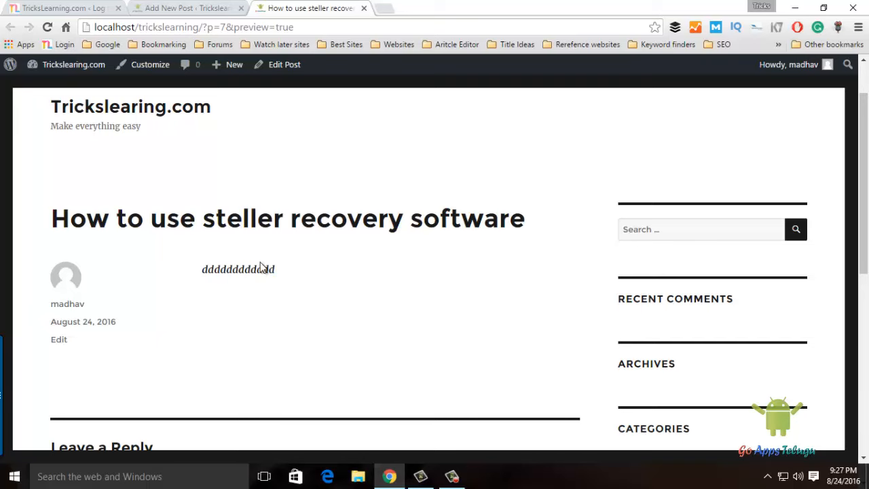
pyautogui.click(364, 9)
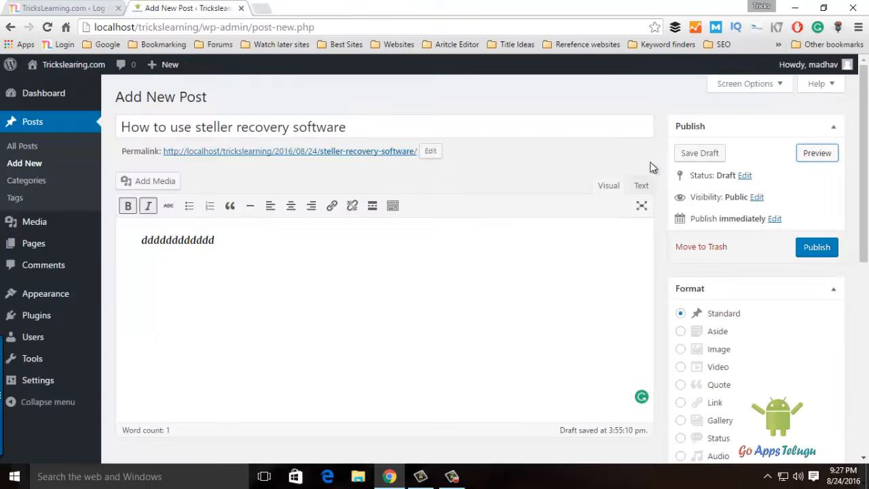
# - Examine the draft's Publish, Format, Categories, Tags and Featured Image settings
pyautogui.scroll(-1, 867, 160)
pyautogui.scroll(1, 867, 160)
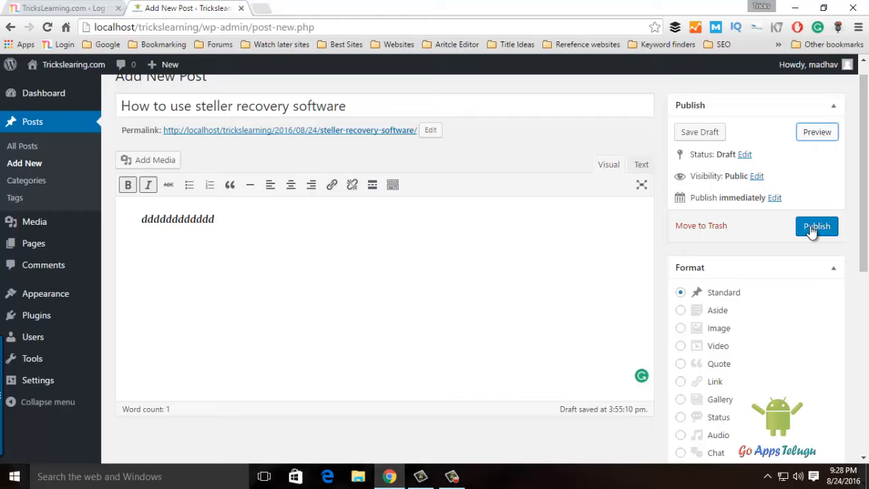
pyautogui.scroll(-3, 829, 214)
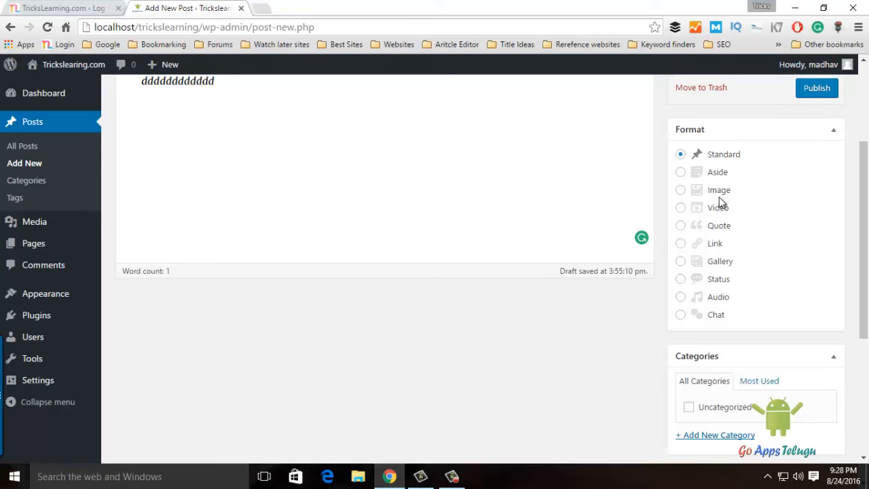
pyautogui.moveTo(866, 203)
pyautogui.mouseDown()
pyautogui.moveTo(867, 125)
pyautogui.moveTo(866, 201)
pyautogui.mouseUp()
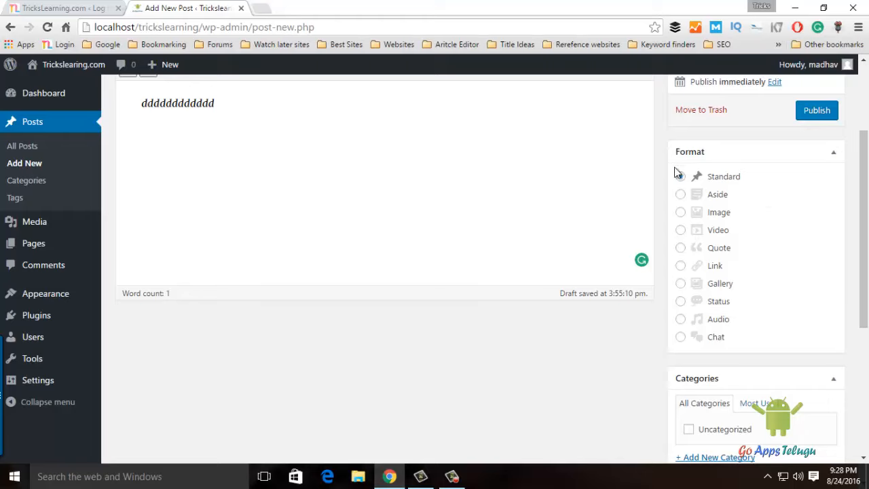
pyautogui.scroll(-2, 868, 322)
pyautogui.scroll(-2, 867, 322)
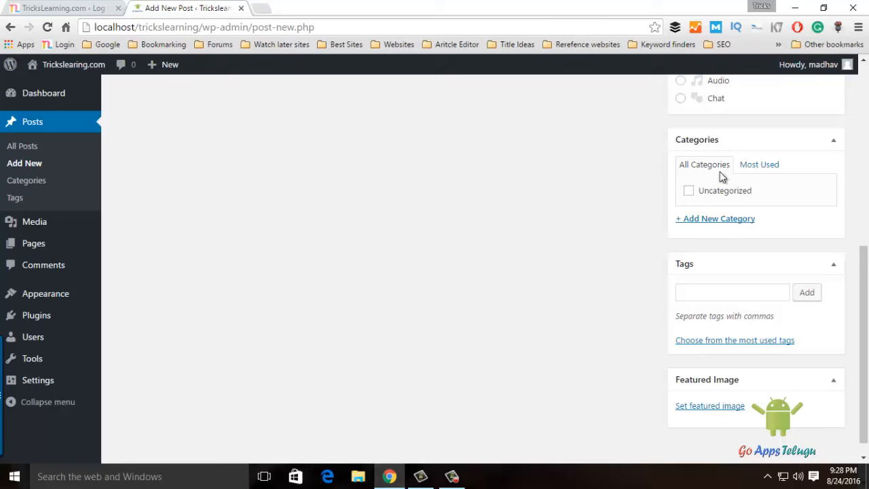
pyautogui.moveTo(865, 317); pyautogui.dragTo(868, 134)
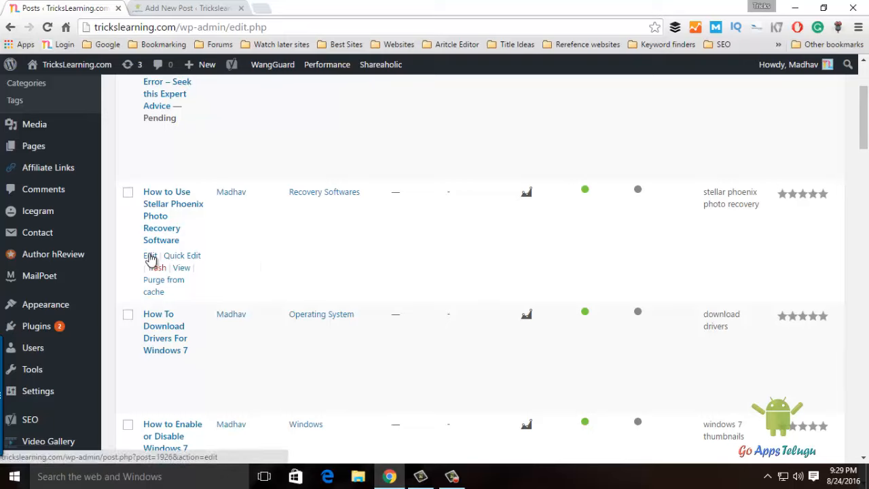
# - Open the post "How to Use Stellar Phoenix Photo Recovery Software" for editing and load trickslearning.com in a new browser tab
pyautogui.click(150, 256)
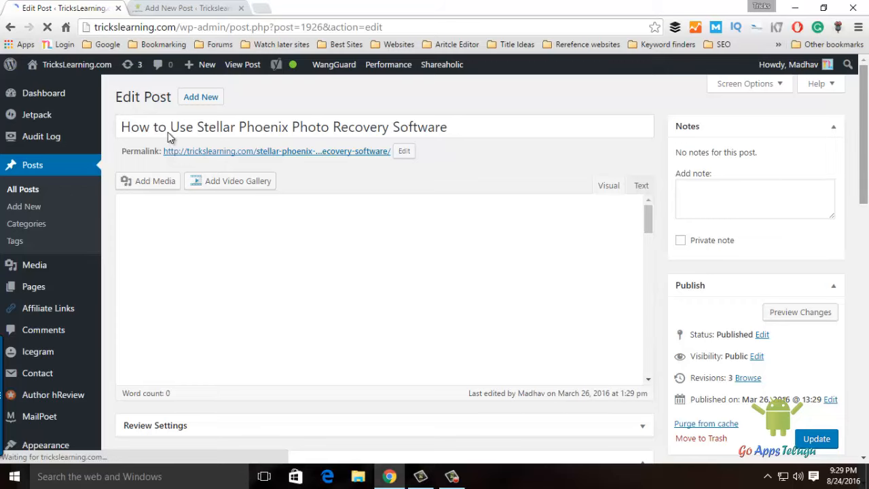
pyautogui.click(263, 9)
pyautogui.write('tri')
pyautogui.press('Return')
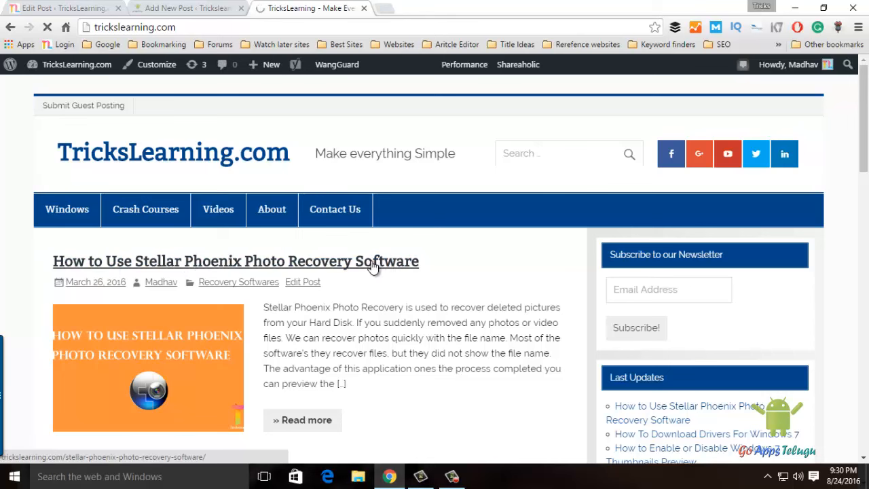
# - Return to the Stellar Phoenix post's editor, examine its title and full permalink slug, and cancel the slug edit
pyautogui.click(61, 10)
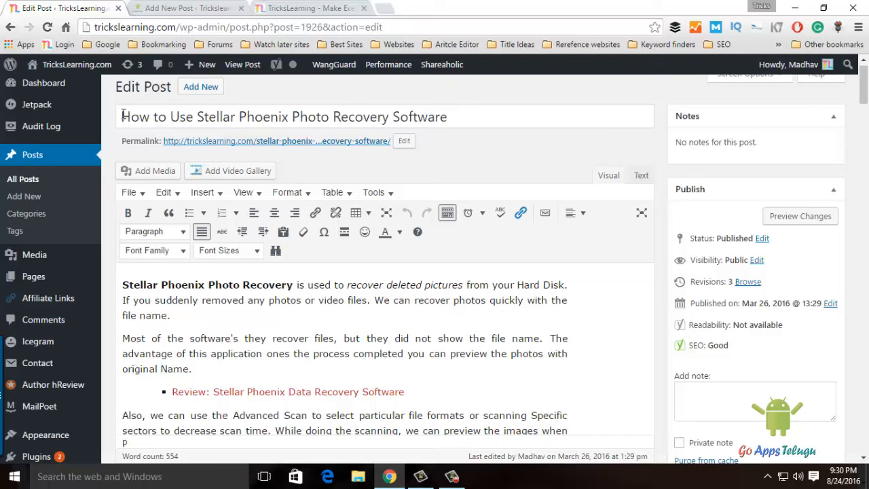
pyautogui.moveTo(123, 116); pyautogui.dragTo(462, 114)
pyautogui.click(462, 115)
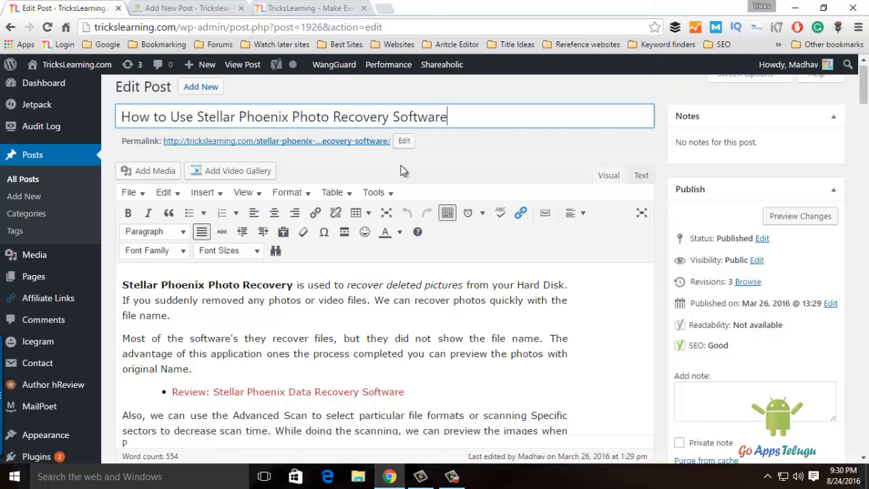
pyautogui.click(404, 141)
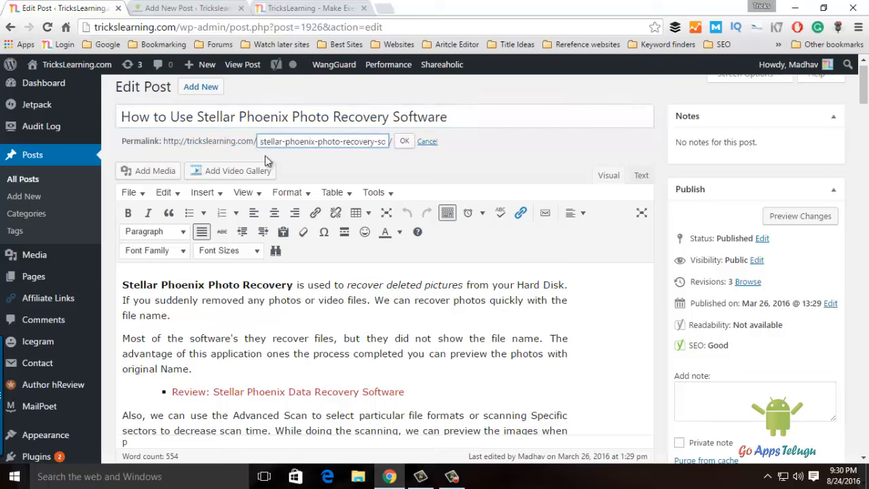
pyautogui.moveTo(270, 141); pyautogui.dragTo(411, 145)
pyautogui.click(348, 144)
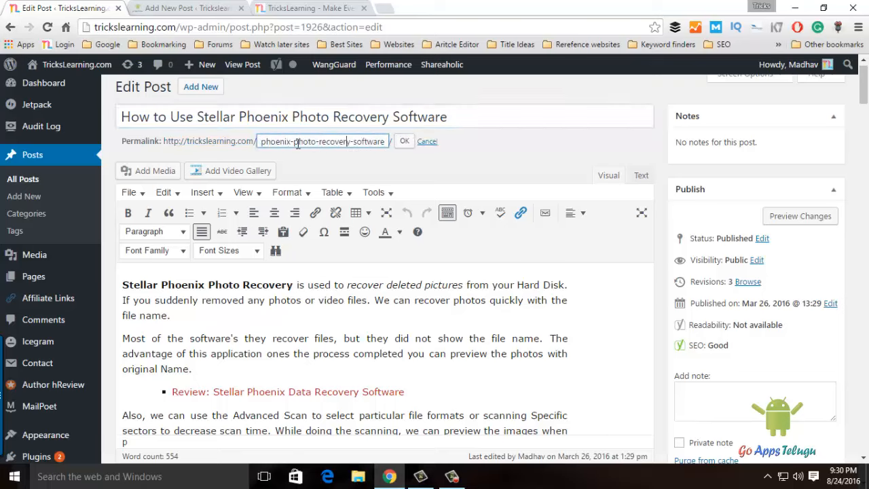
pyautogui.click(430, 144)
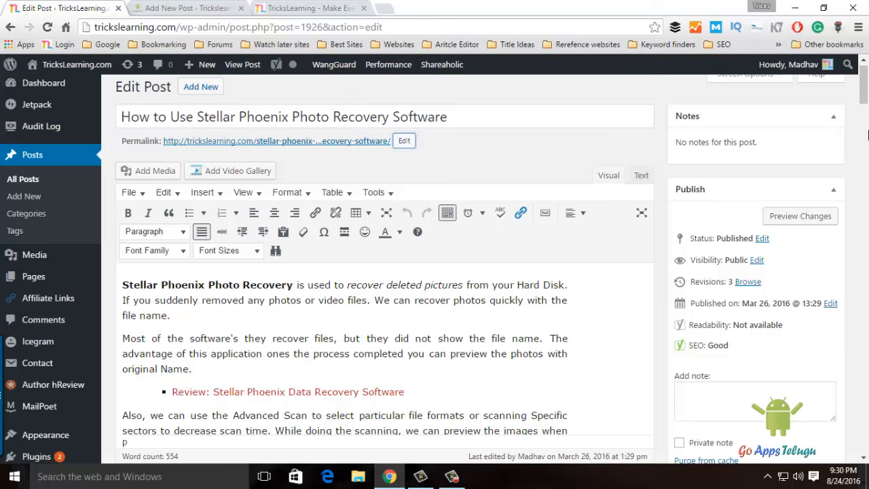
# - Examine the Stellar Phoenix post's formatted body, from the introduction through the Resume Recovery section, and its publish settings
pyautogui.moveTo(863, 88)
pyautogui.mouseDown()
pyautogui.moveTo(863, 103)
pyautogui.moveTo(864, 85)
pyautogui.mouseUp()
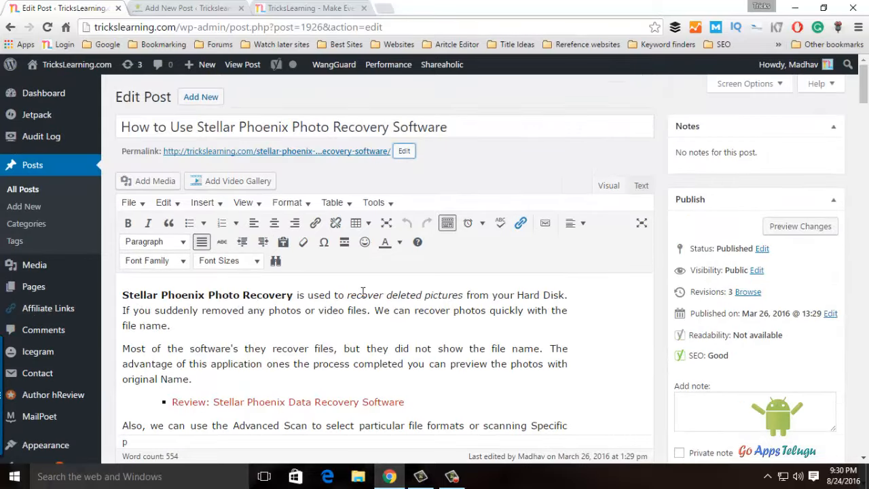
pyautogui.scroll(-3, 316, 354)
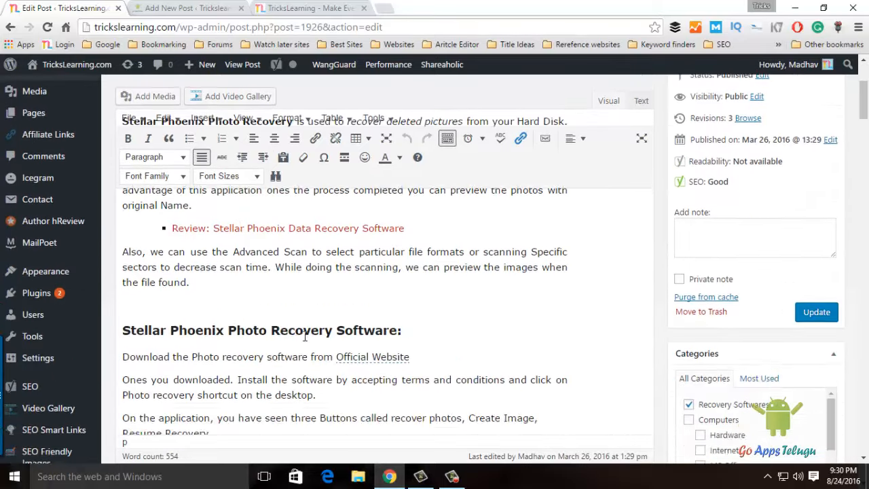
pyautogui.scroll(3, 195, 313)
pyautogui.scroll(-10, 186, 309)
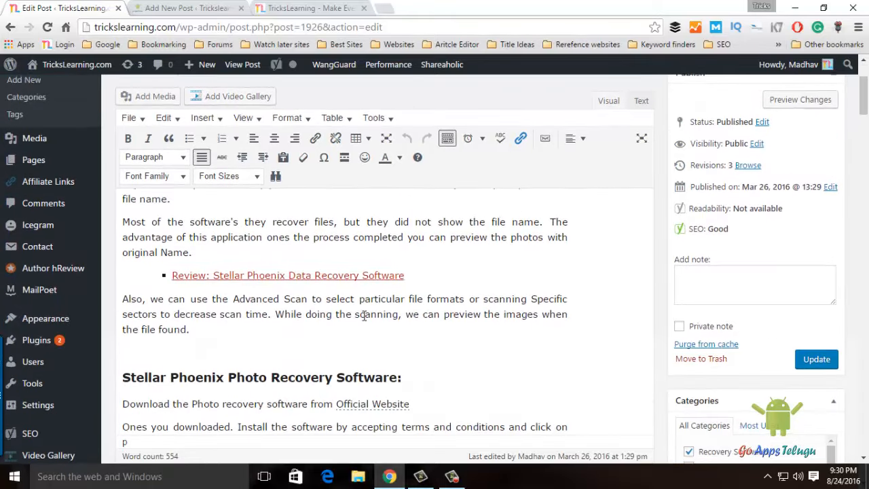
pyautogui.scroll(-6, 364, 316)
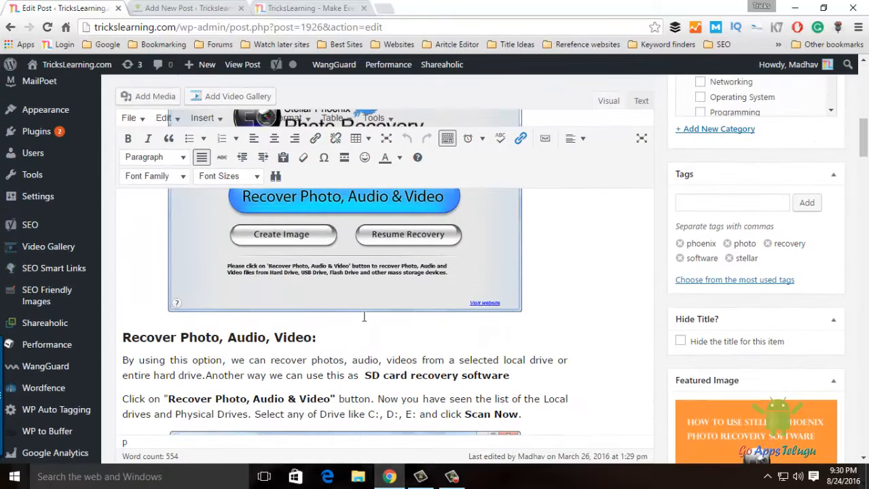
pyautogui.scroll(-20, 364, 316)
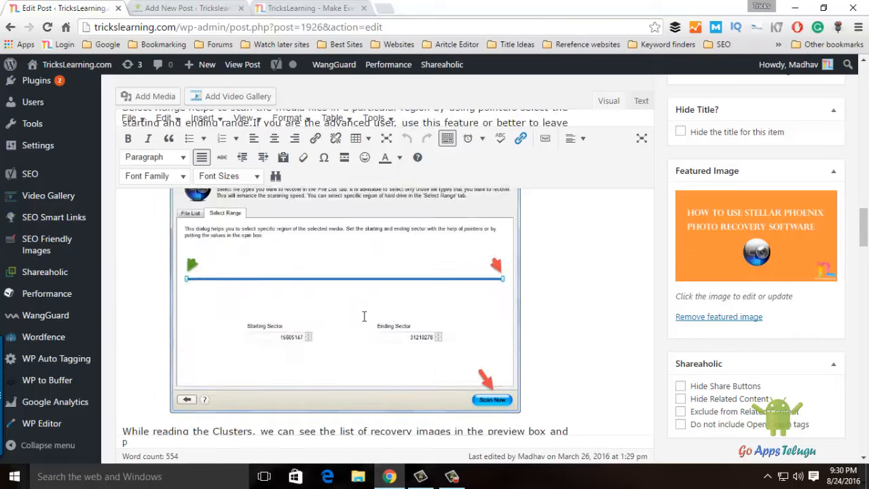
pyautogui.scroll(-15, 364, 317)
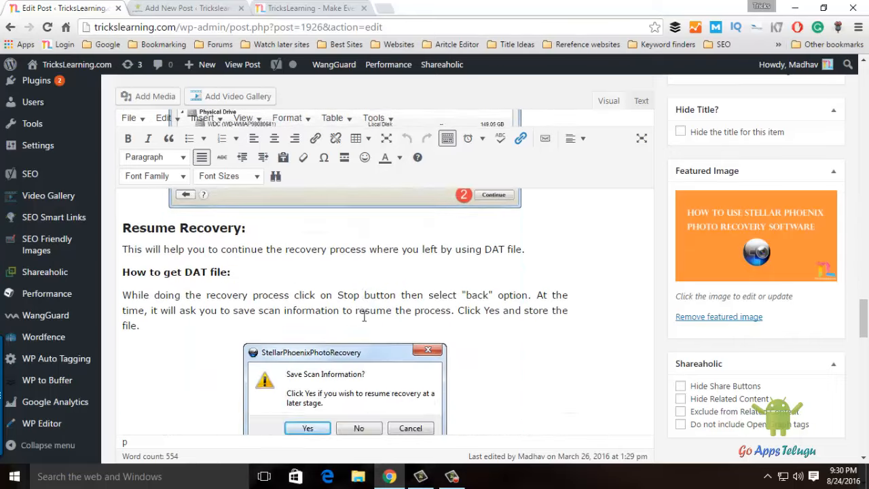
pyautogui.moveTo(866, 367); pyautogui.dragTo(866, 68)
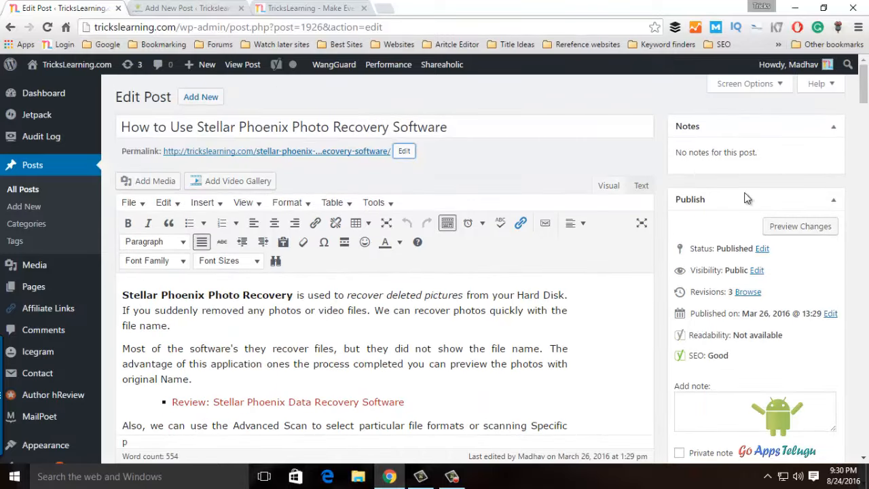
pyautogui.scroll(-1, 749, 199)
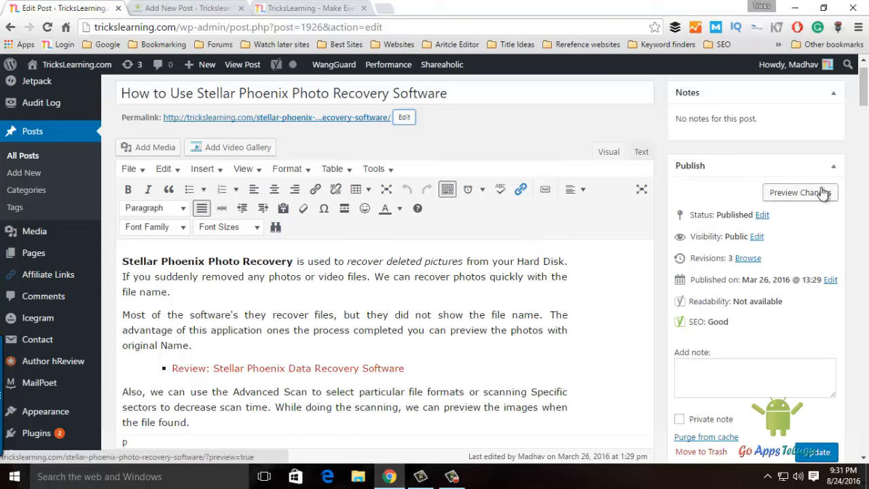
# - Compare the live TricksLearning home page with the Stellar Phoenix post's editor and return to the local draft
pyautogui.click(326, 7)
pyautogui.click(174, 7)
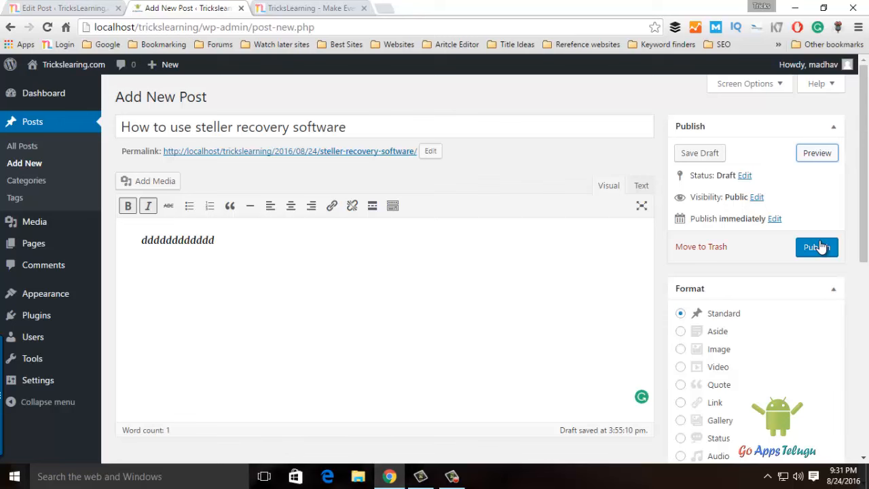
pyautogui.click(340, 8)
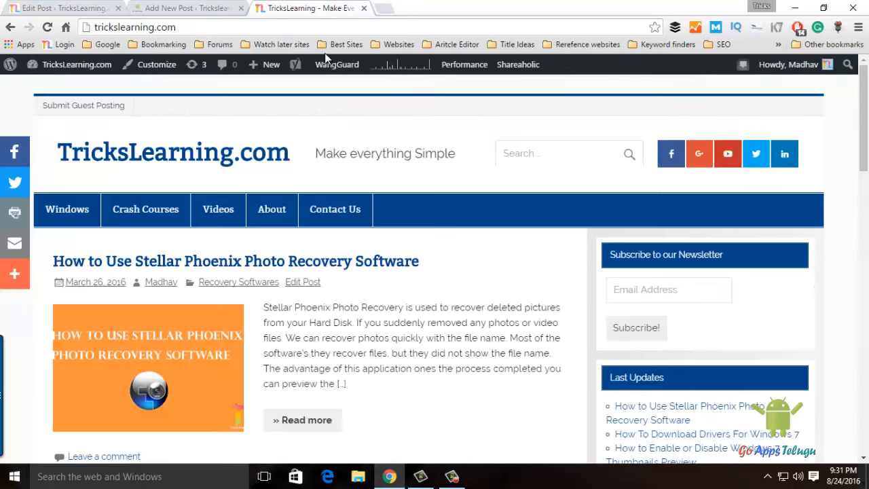
pyautogui.click(105, 12)
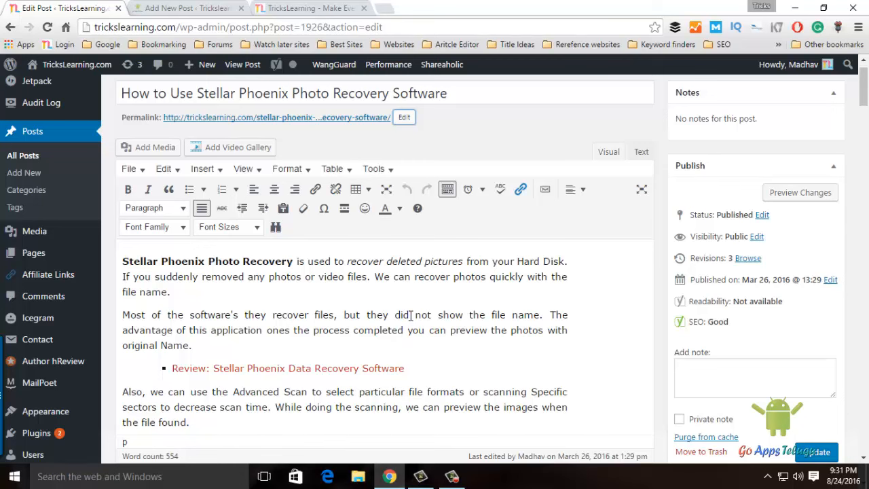
pyautogui.click(343, 8)
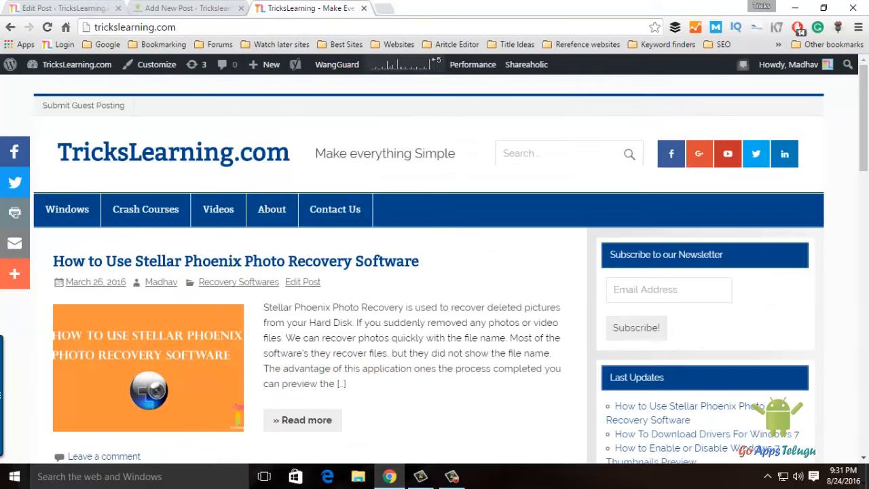
pyautogui.click(179, 10)
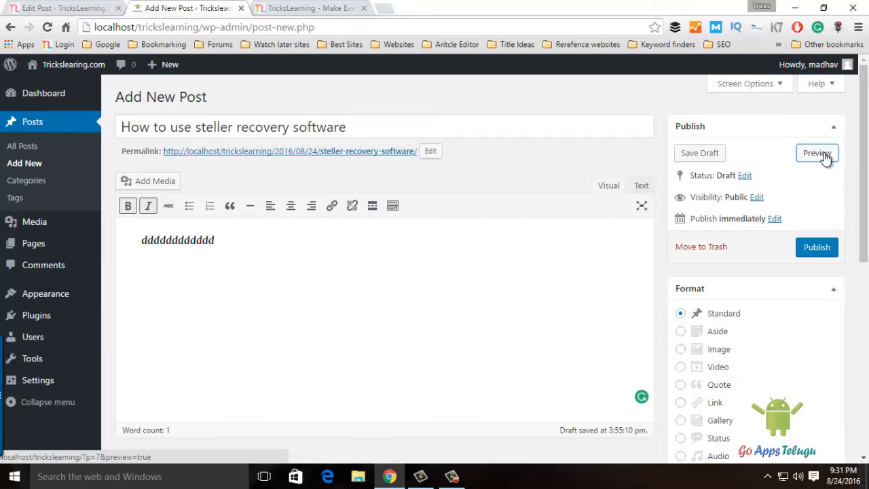
# - Examine the introductory paragraphs, the first heading section and the publish settings of the Stellar Phoenix post in the live site's editor
pyautogui.click(58, 8)
pyautogui.moveTo(863, 92); pyautogui.dragTo(863, 93)
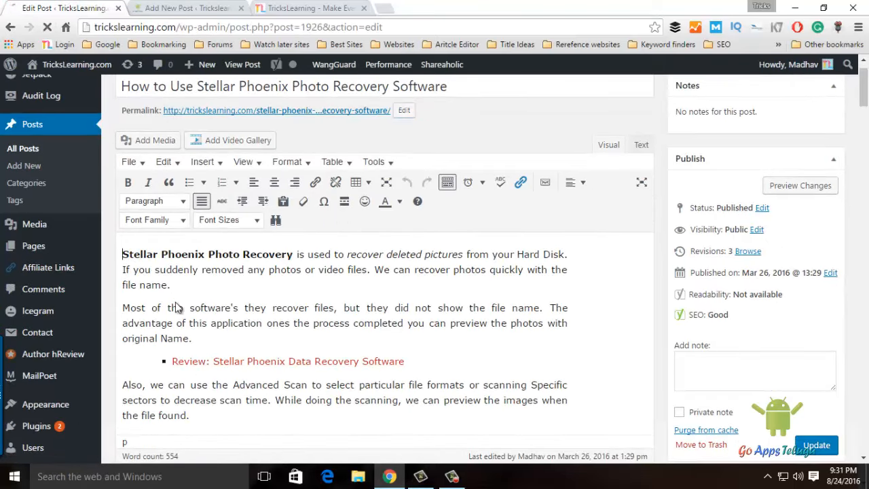
pyautogui.moveTo(122, 256); pyautogui.dragTo(199, 415)
pyautogui.click(199, 415)
pyautogui.scroll(-4, 200, 407)
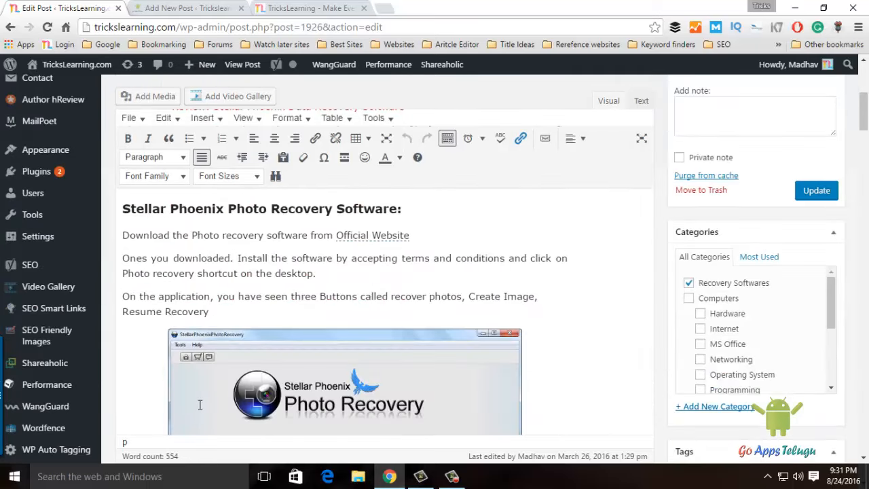
pyautogui.scroll(2, 197, 298)
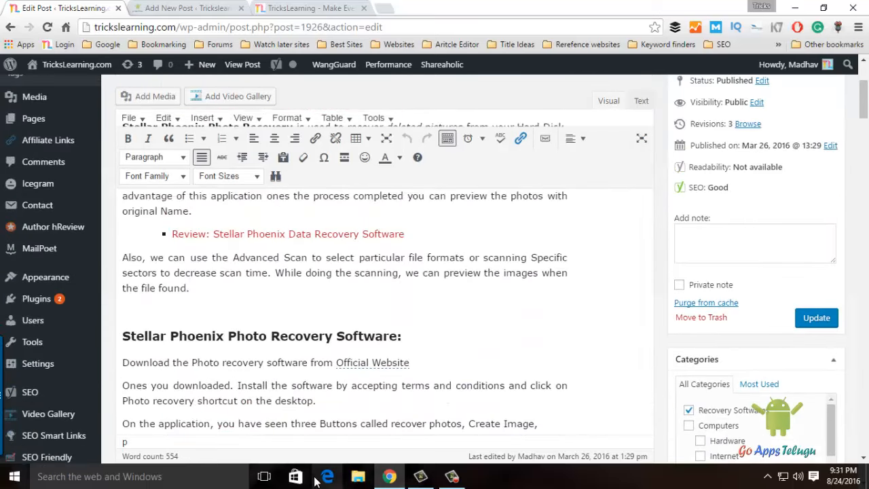
pyautogui.scroll(1, 328, 364)
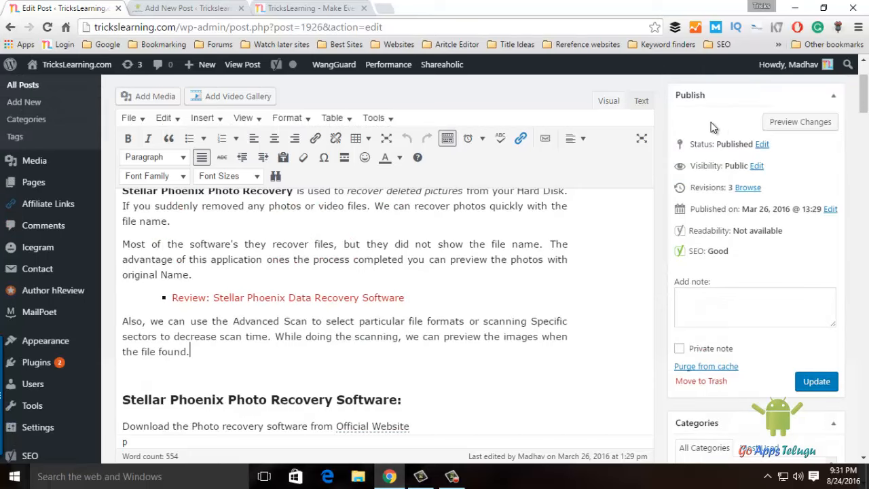
# - Go to the live site's list of all posts and reopen "How to Use Stellar Phoenix Photo Recovery Software" for editing
pyautogui.click(31, 91)
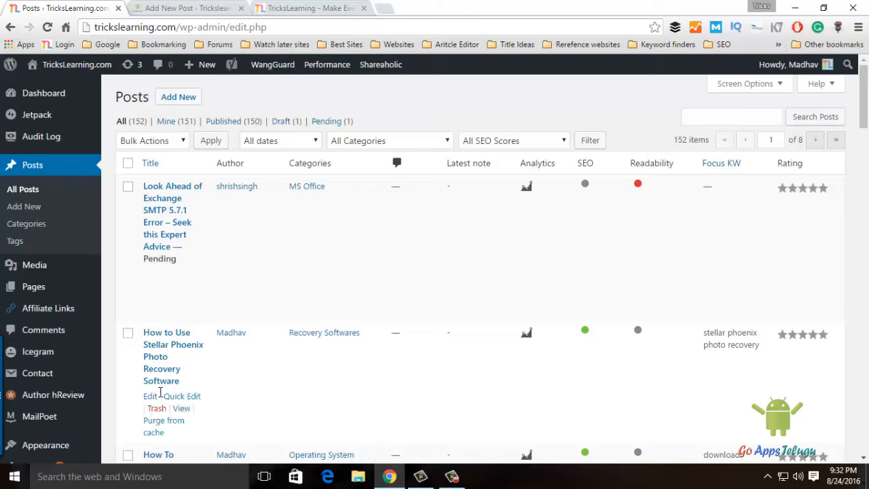
pyautogui.click(150, 396)
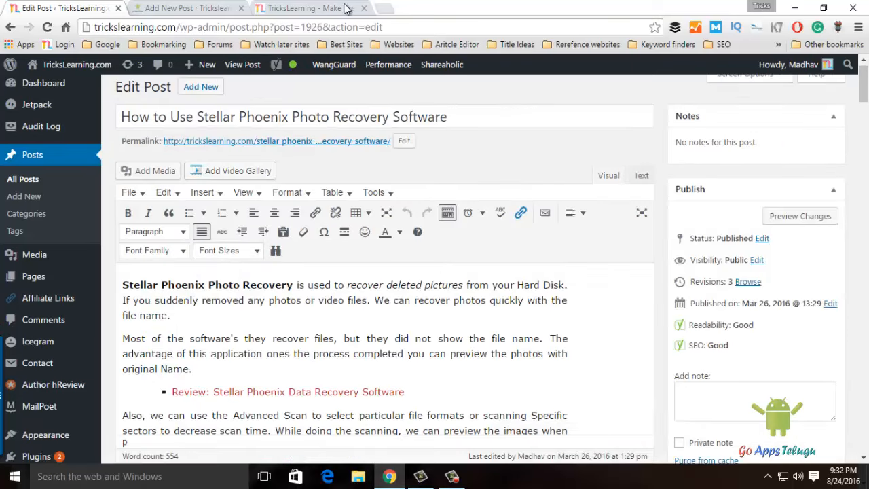
# - Publish the local draft "How to use steller recovery software" and open the published post on the site
pyautogui.click(227, 9)
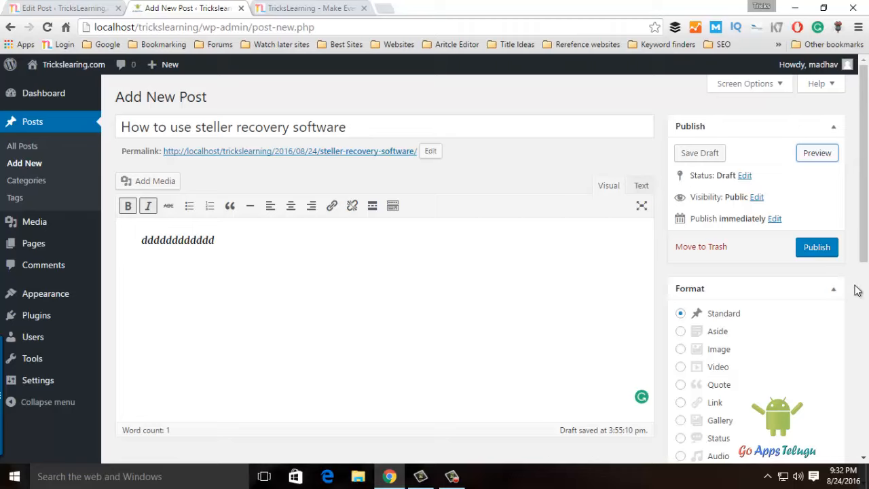
pyautogui.click(821, 250)
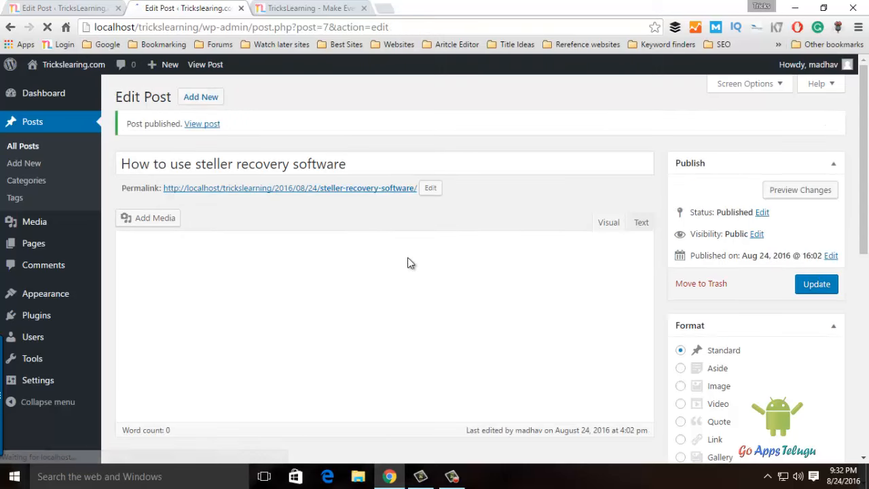
pyautogui.click(203, 124)
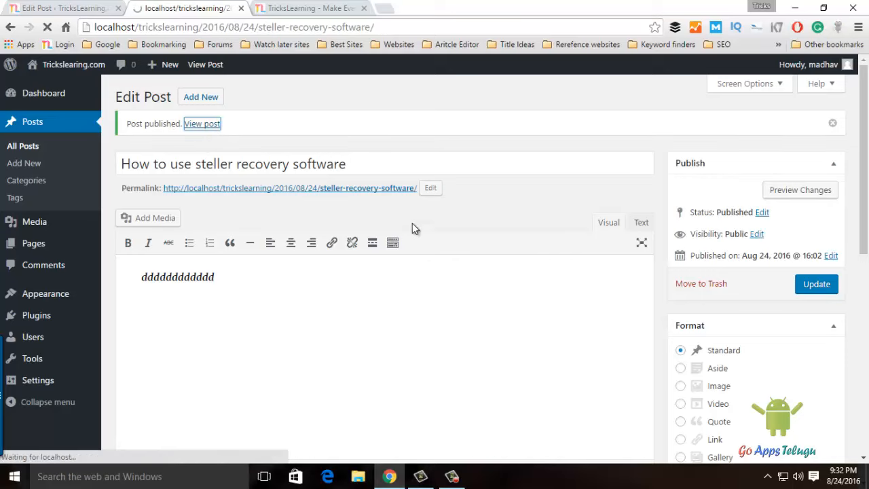
# - Examine the published local post's title and body text on the site and go back to its editor
pyautogui.scroll(-2, 182, 231)
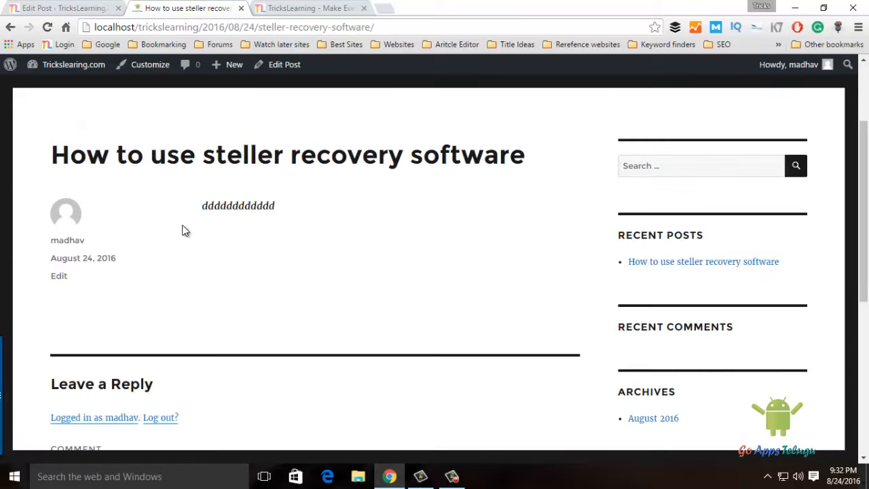
pyautogui.scroll(2, 169, 211)
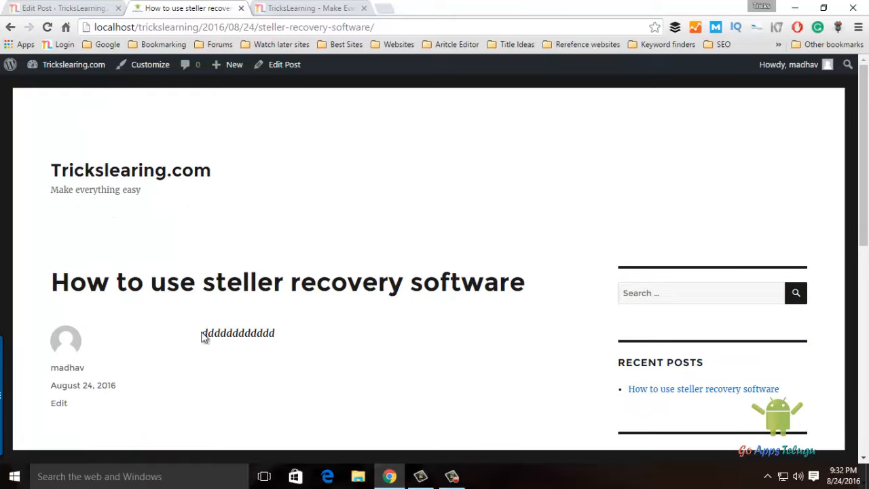
pyautogui.moveTo(203, 336); pyautogui.dragTo(439, 343)
pyautogui.click(441, 346)
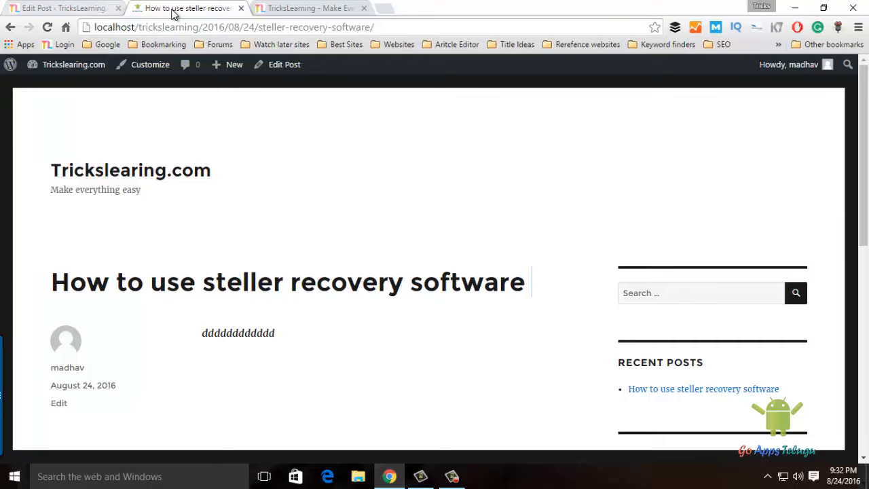
pyautogui.click(10, 27)
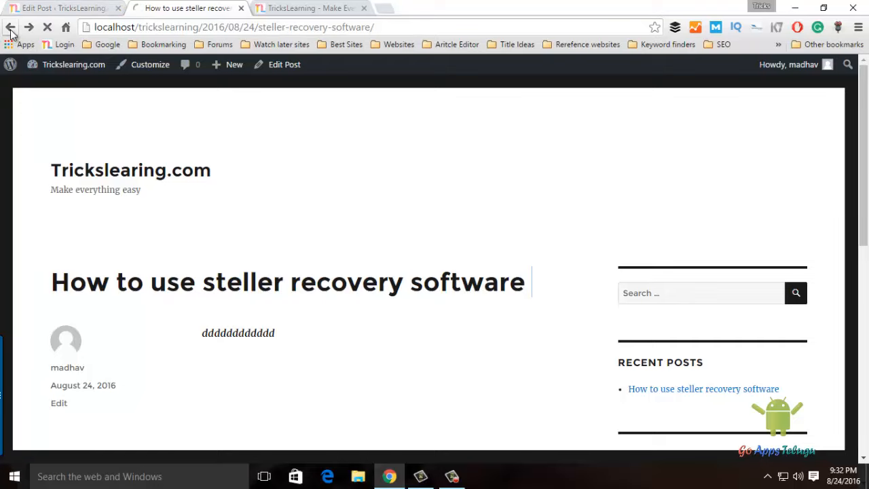